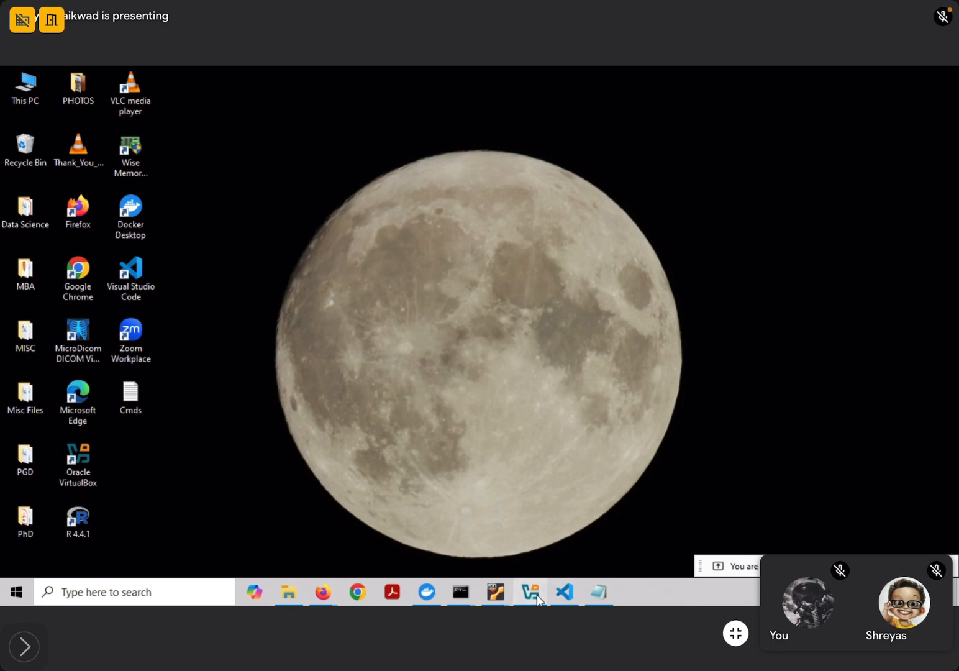
Bring the VirtualBox Manager forward and close the unfinished Create Virtual Machine dialog
{"action": "left_click", "coordinate": [545, 590]}
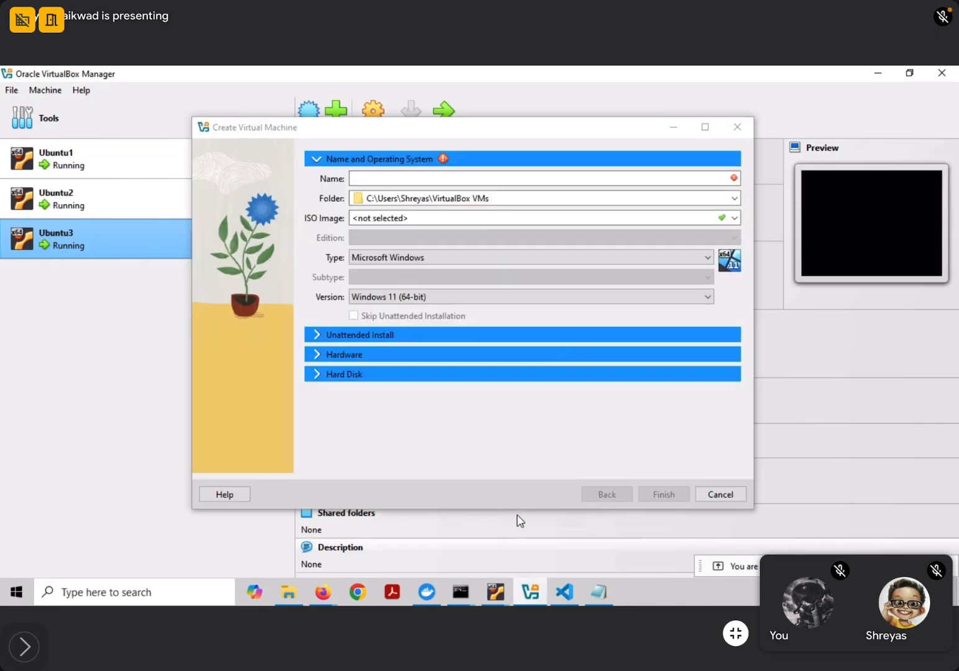
{"action": "left_click", "coordinate": [737, 126]}
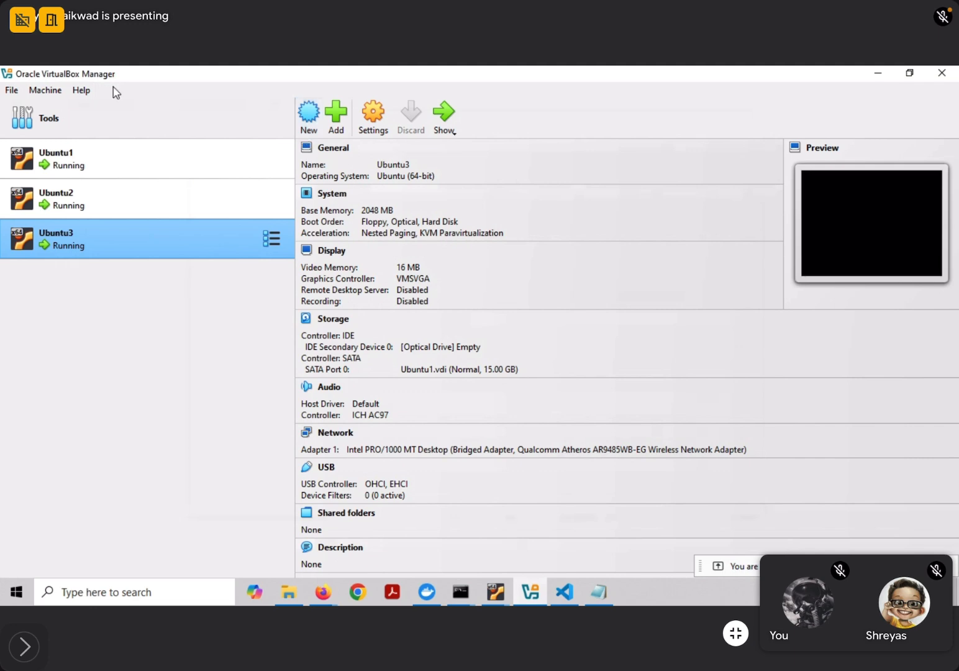
{"action": "left_click", "coordinate": [13, 92]}
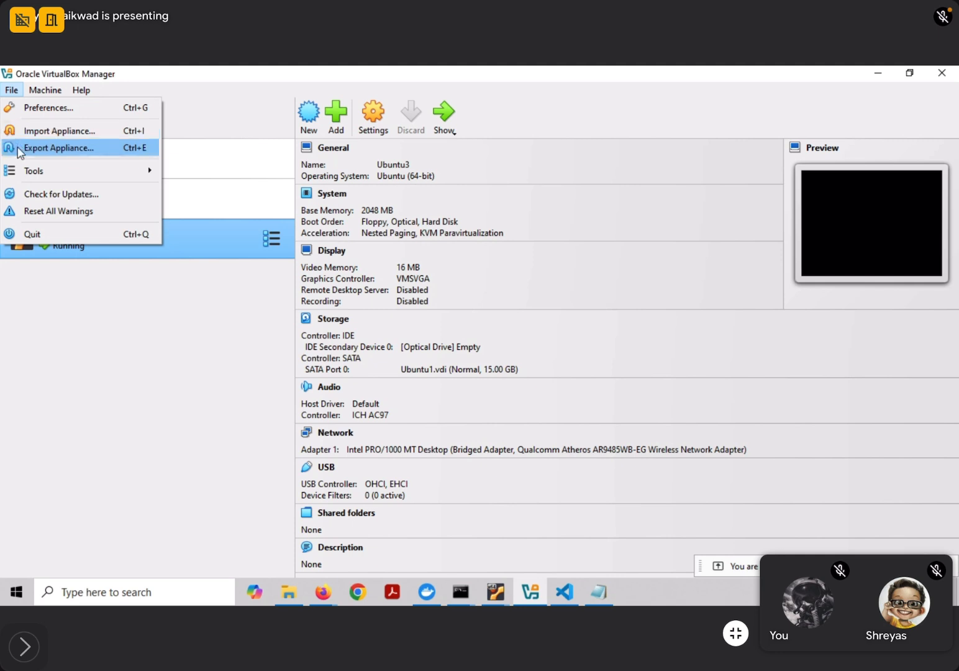
{"action": "mouse_move", "coordinate": [26, 177]}
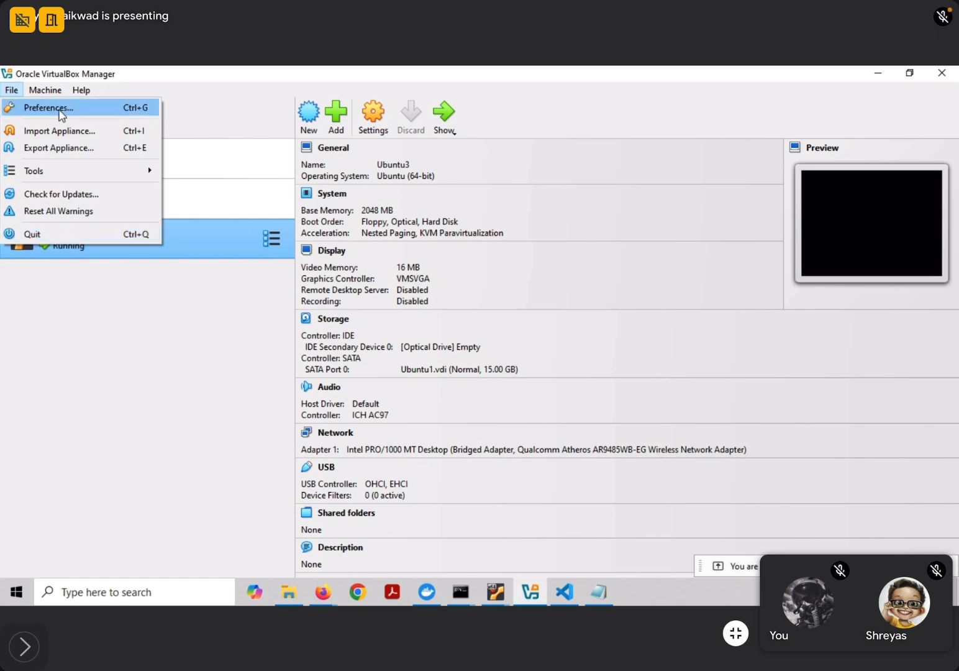
{"action": "mouse_move", "coordinate": [60, 92]}
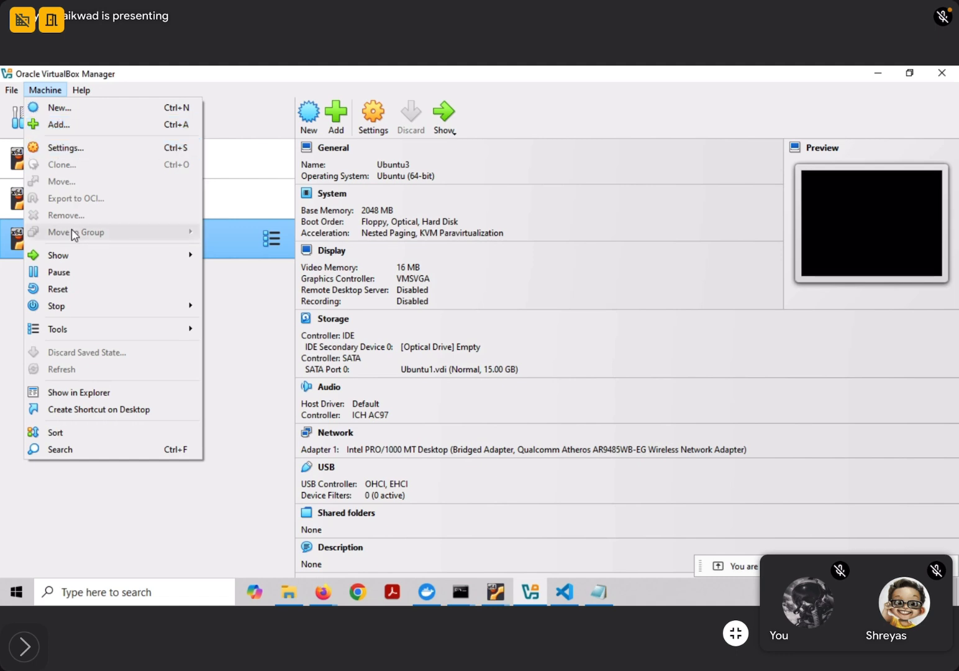
{"action": "mouse_move", "coordinate": [69, 259]}
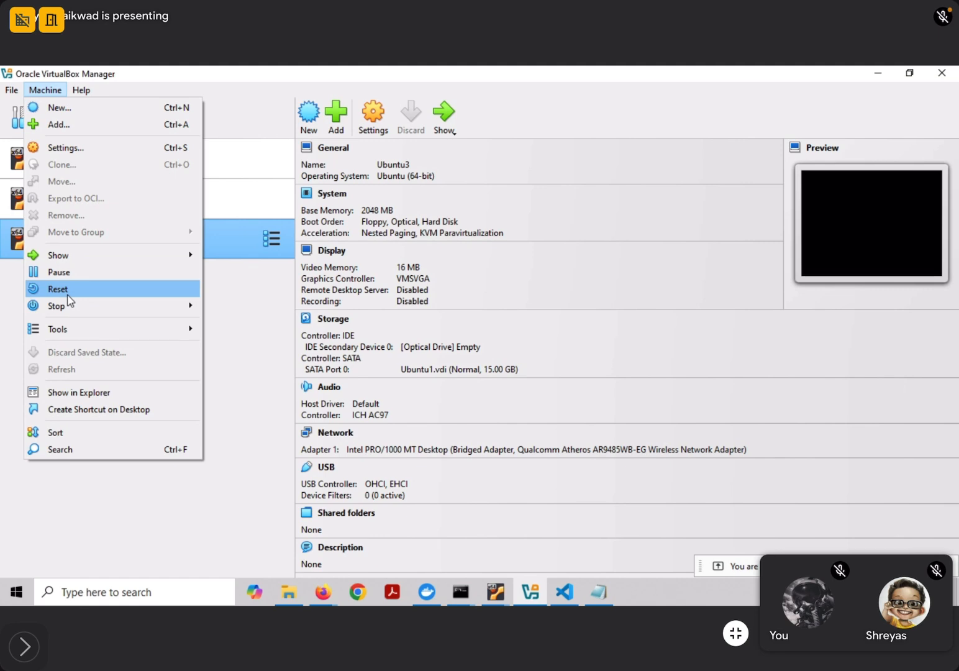
{"action": "mouse_move", "coordinate": [69, 310]}
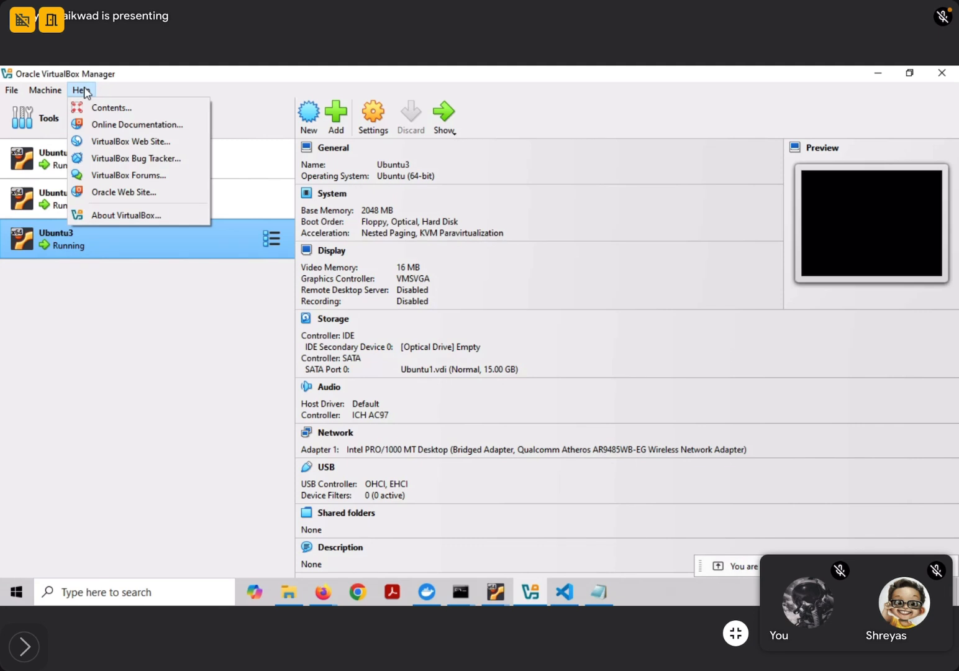
{"action": "left_click", "coordinate": [54, 380]}
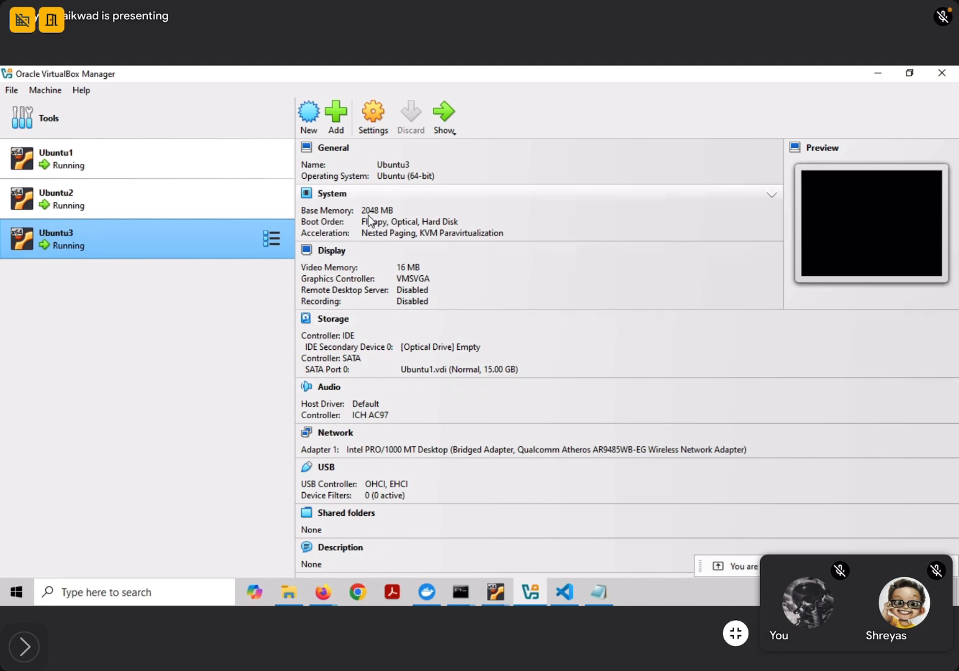
Start a new virtual machine and name it 'test'
{"action": "left_click", "coordinate": [311, 114]}
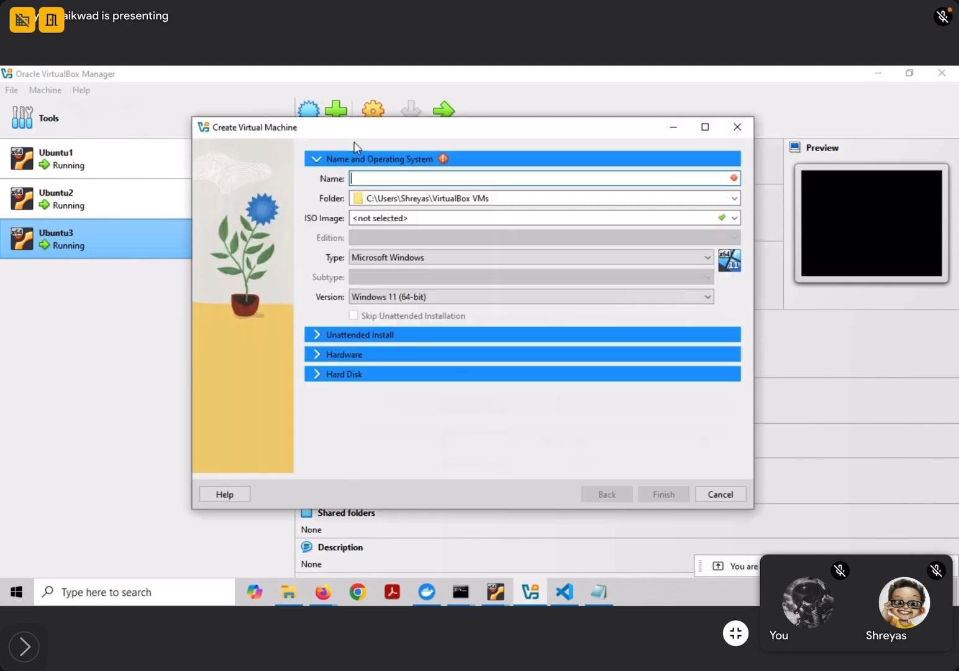
{"action": "left_click", "coordinate": [363, 180]}
{"action": "type", "text": "t"}
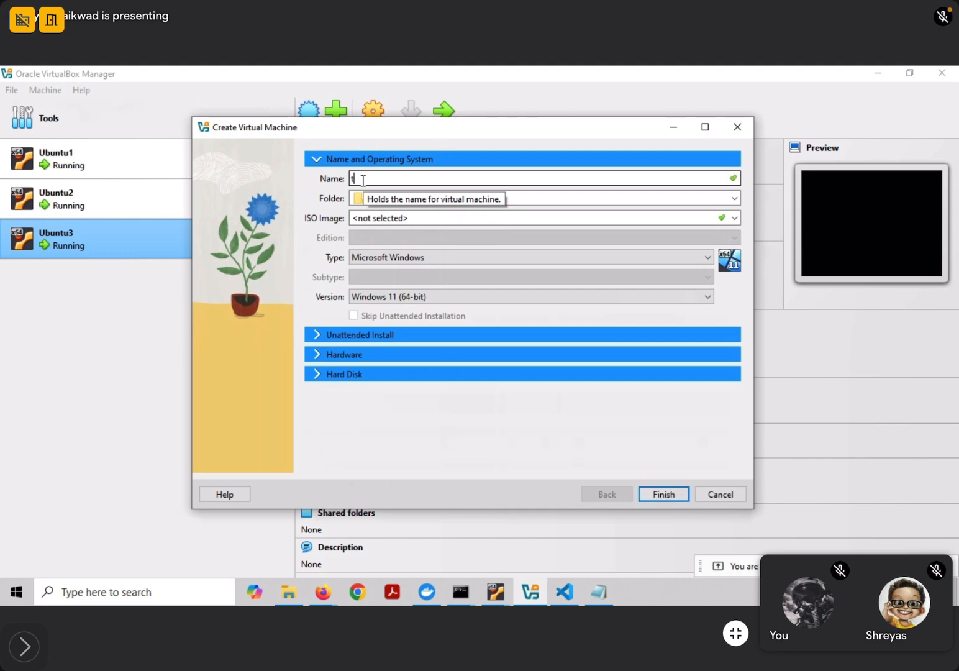
{"action": "type", "text": "est"}
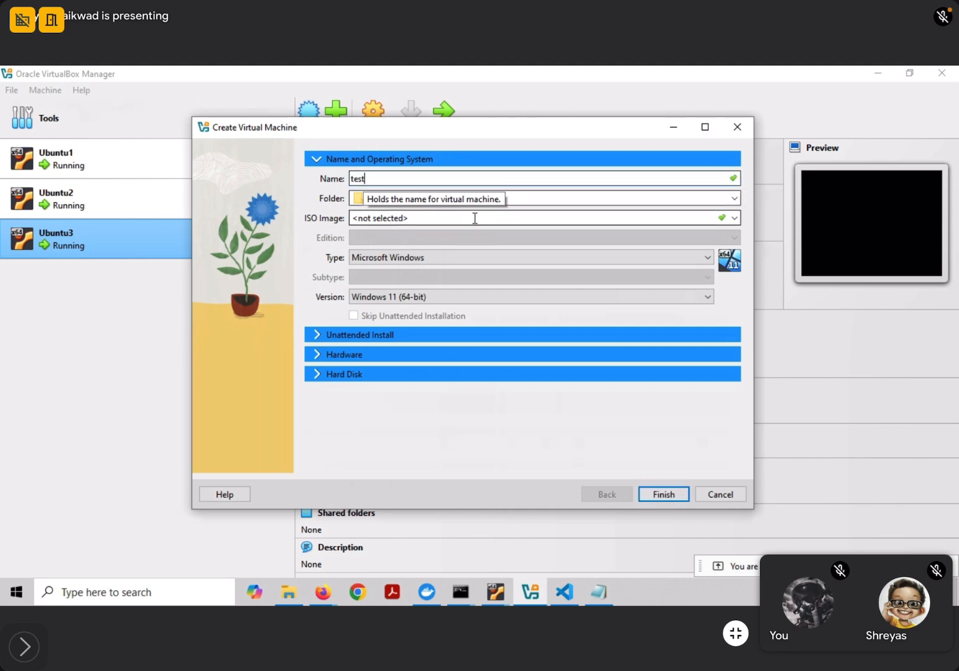
Choose ubuntu-18.04.4-desktop-amd64.iso as the machine's installation image
{"action": "left_click", "coordinate": [734, 217]}
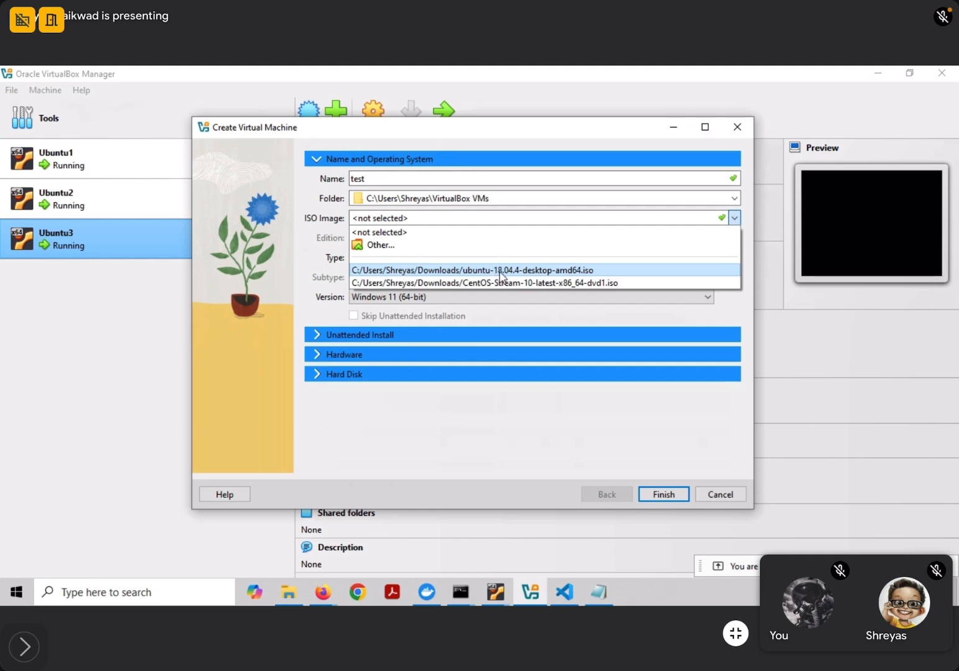
{"action": "left_click", "coordinate": [380, 245]}
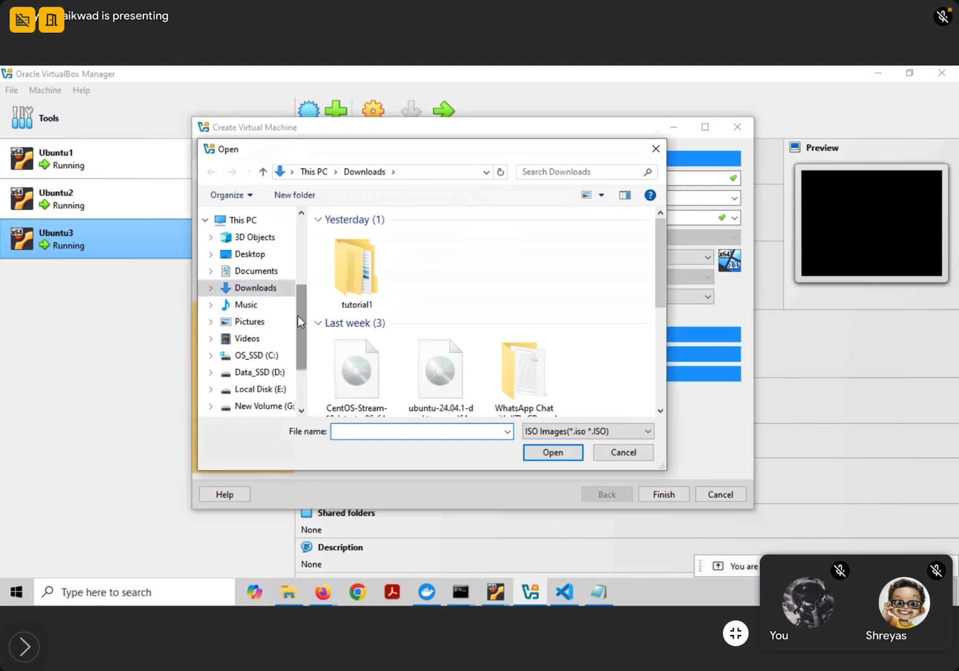
{"action": "left_click_drag", "start_coordinate": [297, 315], "coordinate": [299, 333]}
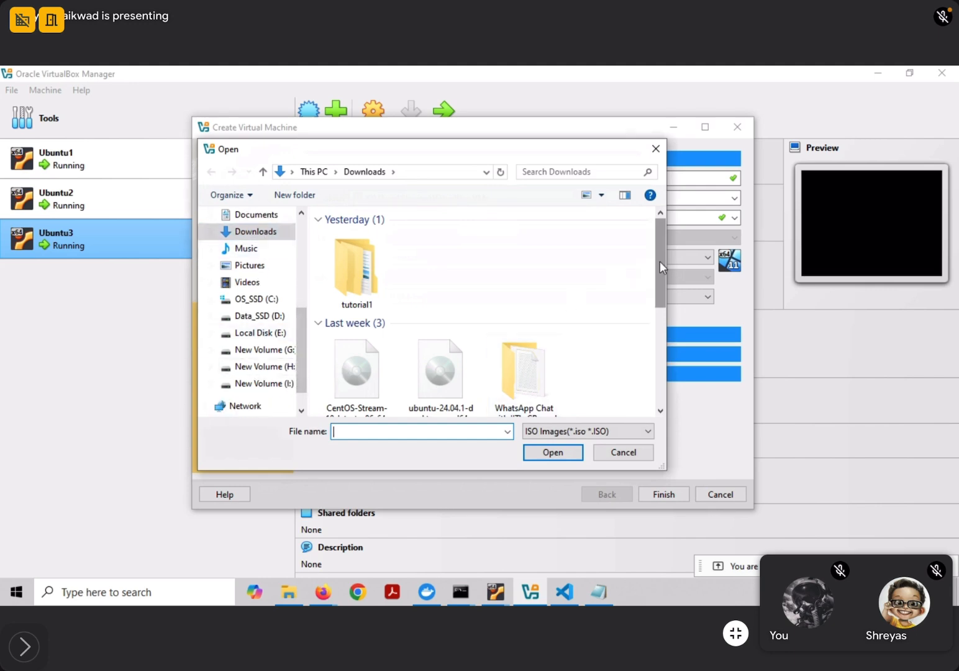
{"action": "left_click_drag", "start_coordinate": [661, 261], "coordinate": [641, 387]}
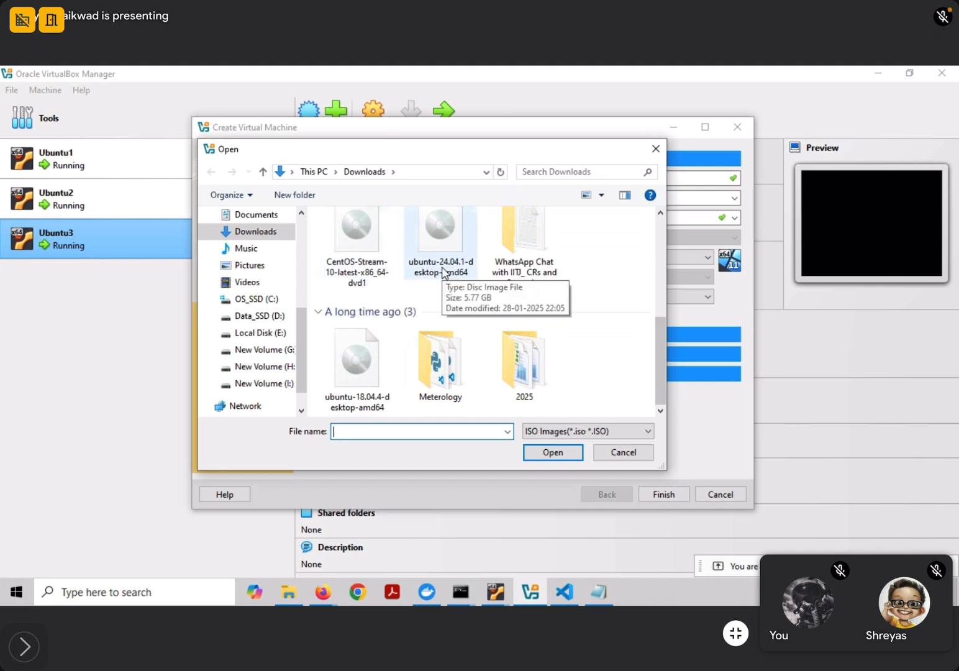
{"action": "left_click", "coordinate": [348, 368]}
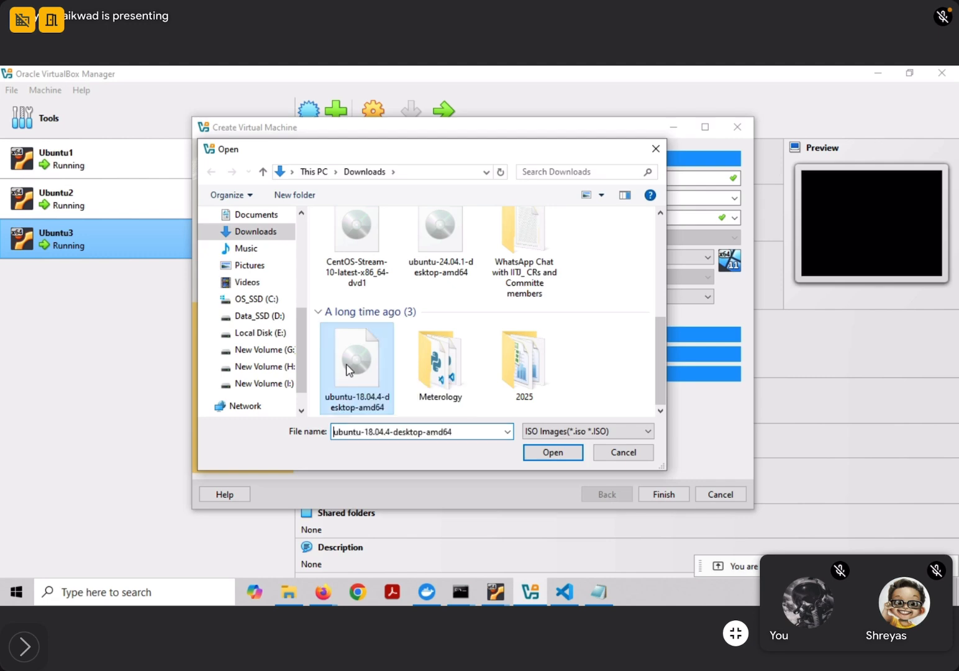
{"action": "left_click", "coordinate": [552, 457]}
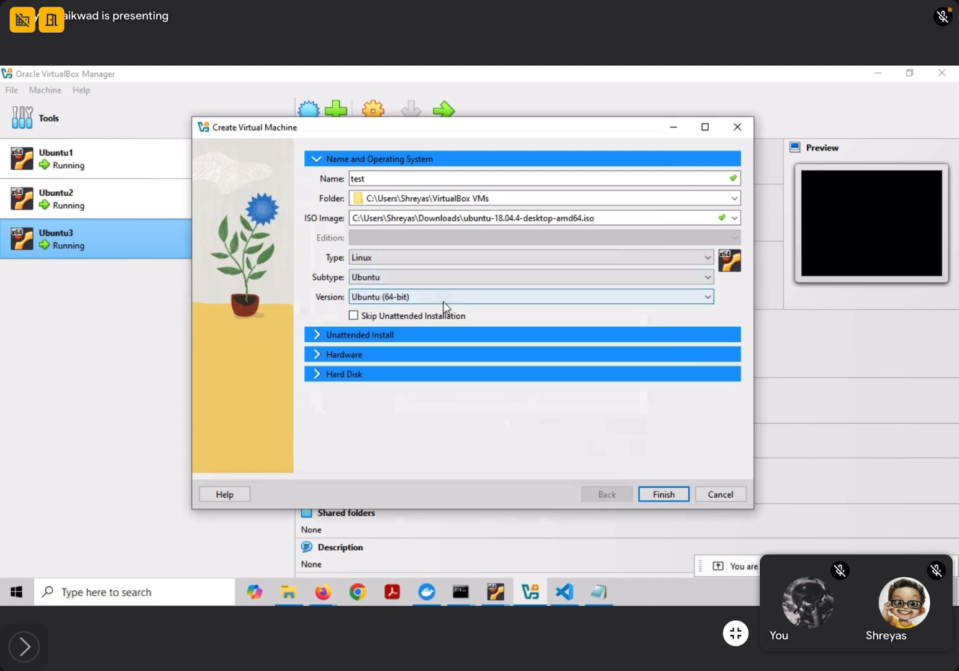
Skip unattended installation and check the hardware: 2048 MB memory, 1 CPU
{"action": "left_click", "coordinate": [353, 316]}
{"action": "left_click", "coordinate": [354, 336]}
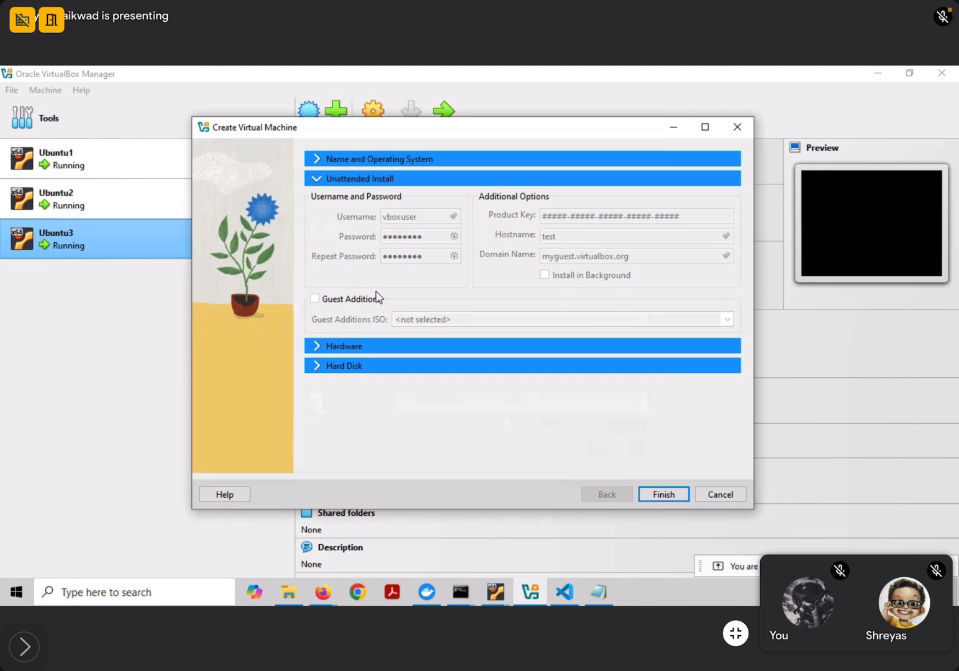
{"action": "left_click", "coordinate": [342, 345]}
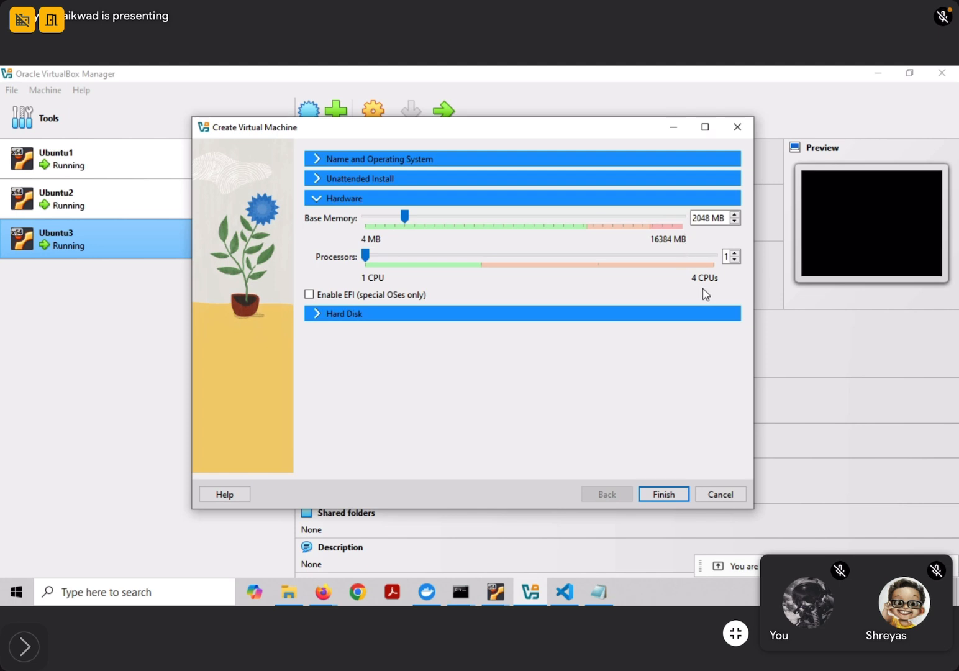
Shrink the test.vdi virtual disk from 25.00 GB to 15.00 GB and finish creating the VM
{"action": "left_click", "coordinate": [325, 315]}
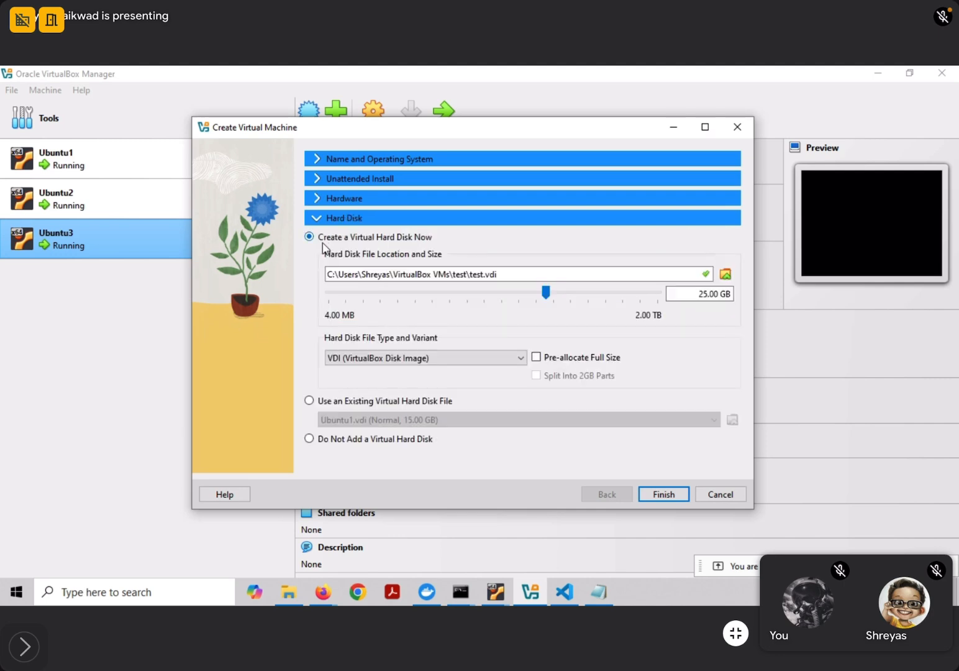
{"action": "left_click_drag", "start_coordinate": [704, 294], "coordinate": [700, 294]}
{"action": "type", "text": "1"}
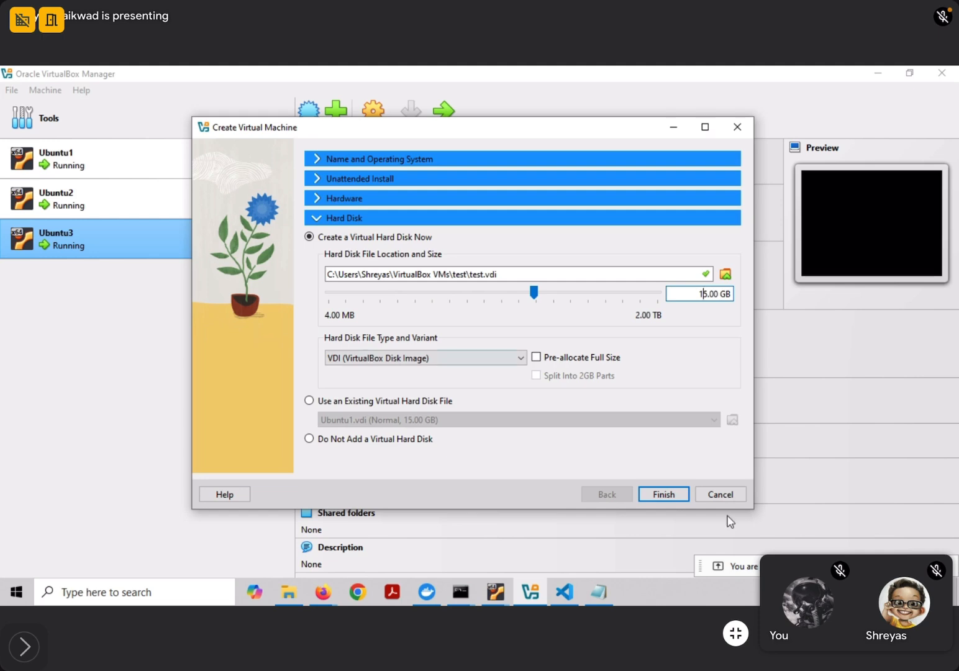
{"action": "left_click", "coordinate": [665, 497]}
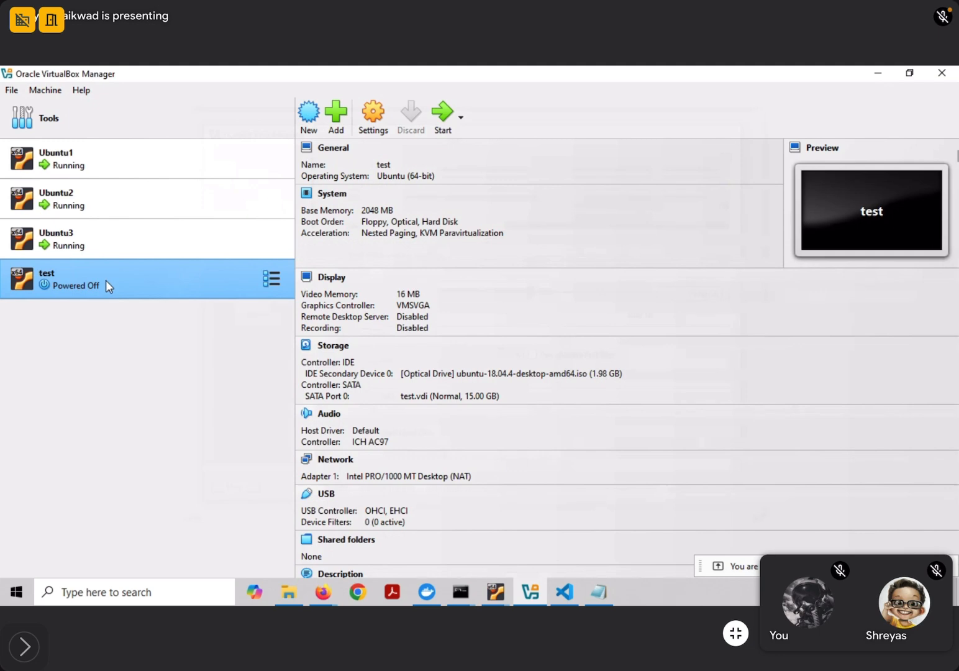
Open the test machine's settings and scroll through the first page
{"action": "left_click", "coordinate": [376, 120]}
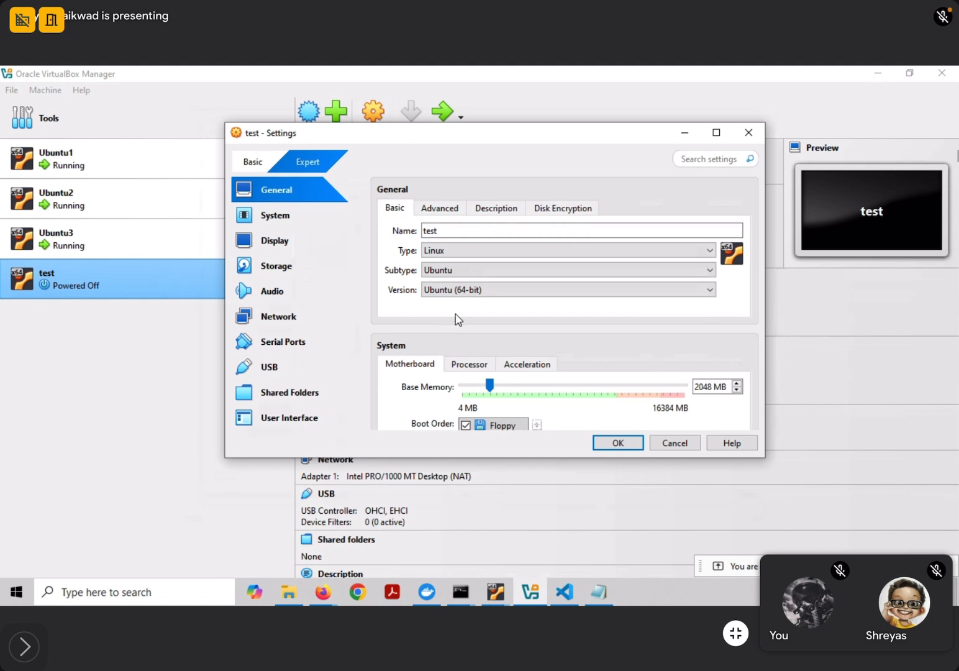
{"action": "scroll", "coordinate": [505, 281], "scroll_direction": "down", "scroll_amount": 3}
{"action": "scroll", "coordinate": [508, 283], "scroll_direction": "down", "scroll_amount": 1}
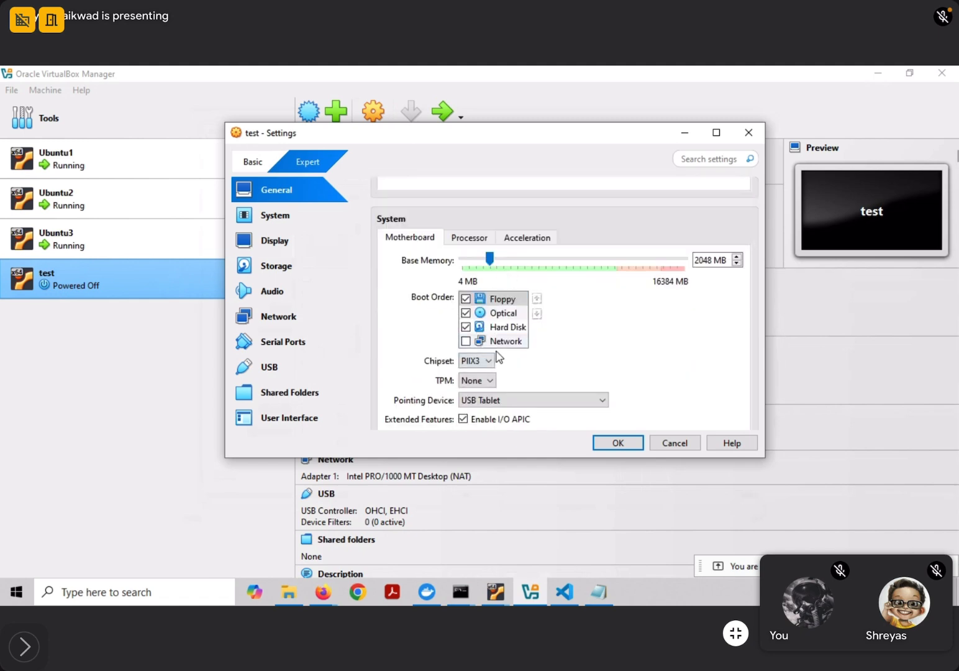
{"action": "scroll", "coordinate": [496, 353], "scroll_direction": "down", "scroll_amount": 1}
{"action": "scroll", "coordinate": [494, 352], "scroll_direction": "down", "scroll_amount": 1}
{"action": "scroll", "coordinate": [507, 338], "scroll_direction": "down", "scroll_amount": 3}
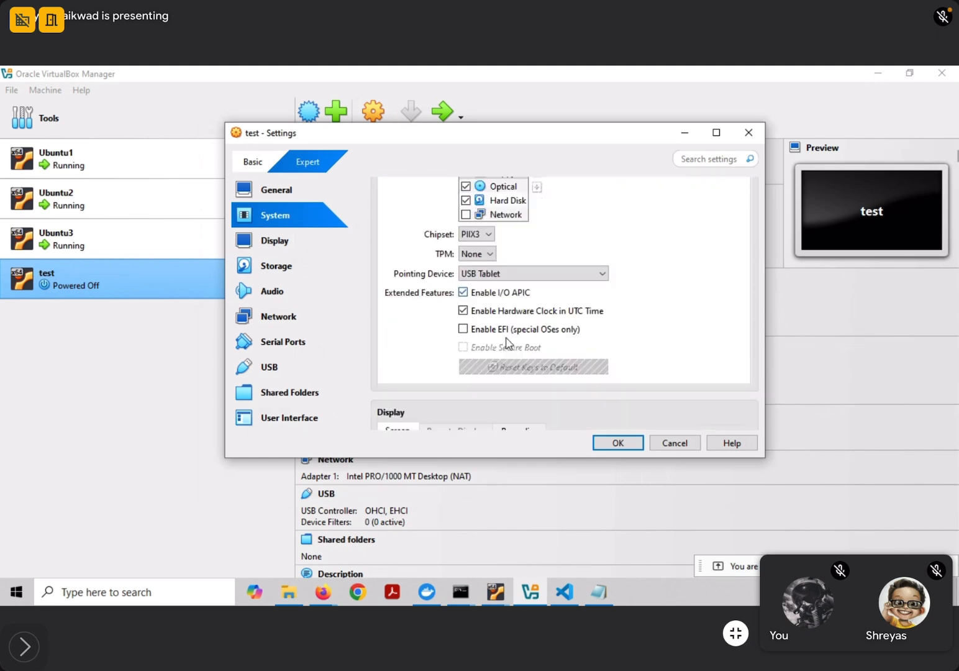
{"action": "scroll", "coordinate": [517, 317], "scroll_direction": "down", "scroll_amount": 2}
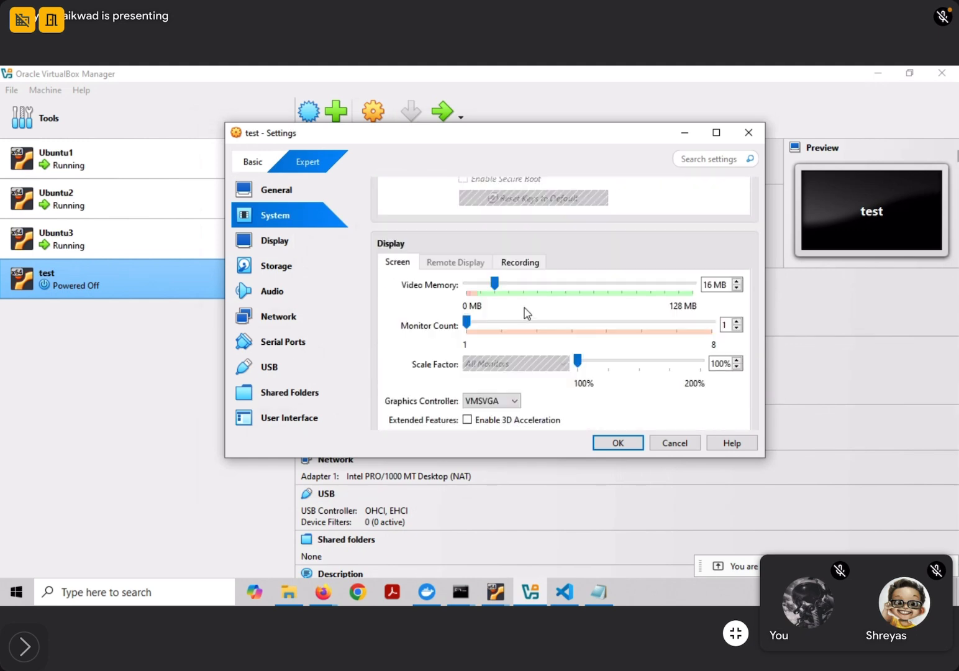
{"action": "scroll", "coordinate": [640, 345], "scroll_direction": "down", "scroll_amount": 3}
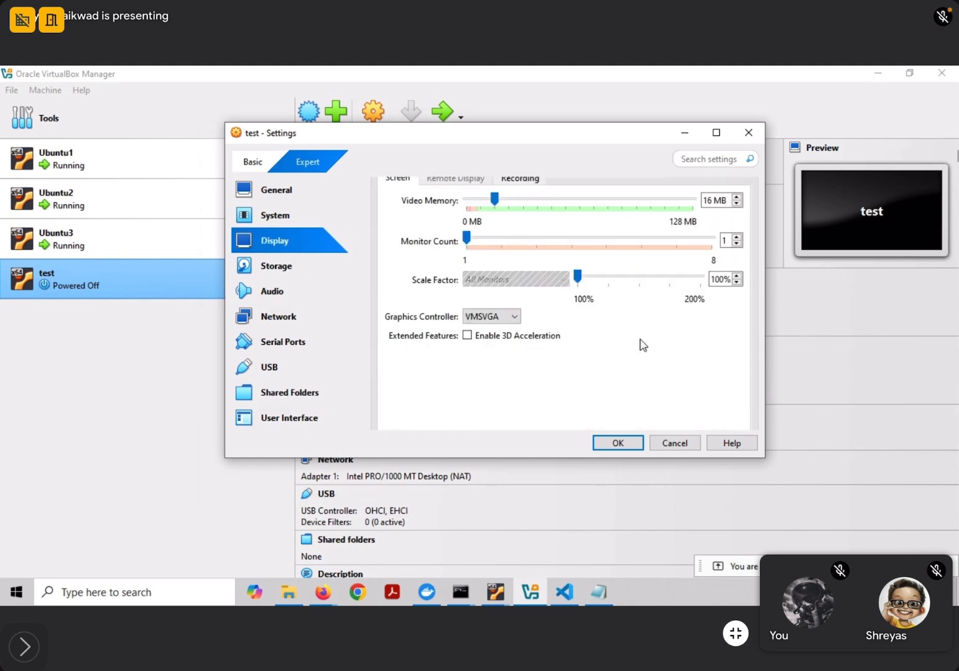
Review the General, System, Display, Storage and Audio settings pages
{"action": "left_click", "coordinate": [284, 197]}
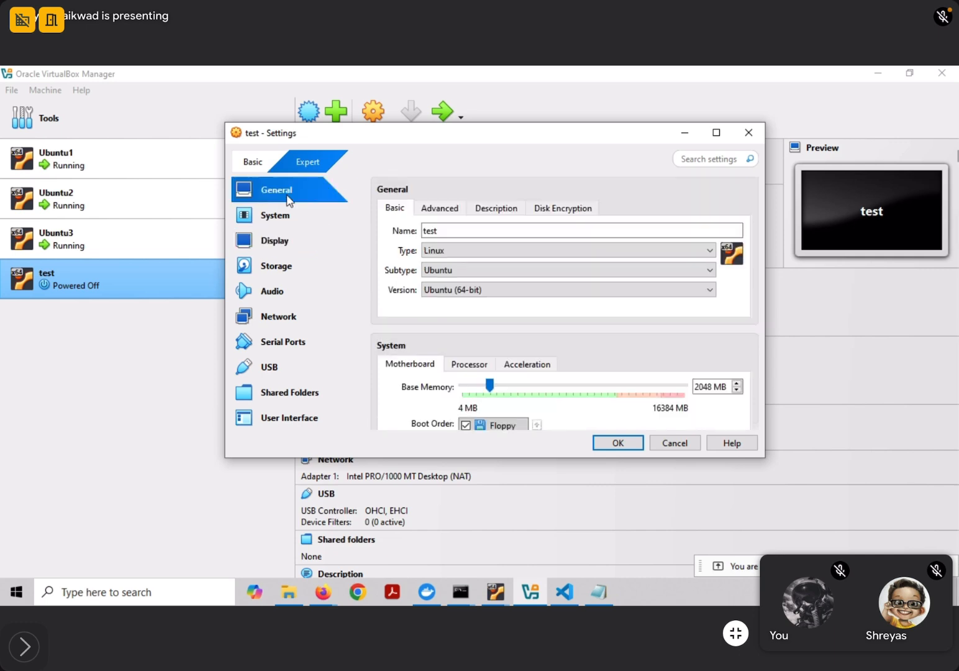
{"action": "left_click", "coordinate": [274, 230]}
{"action": "left_click", "coordinate": [280, 217]}
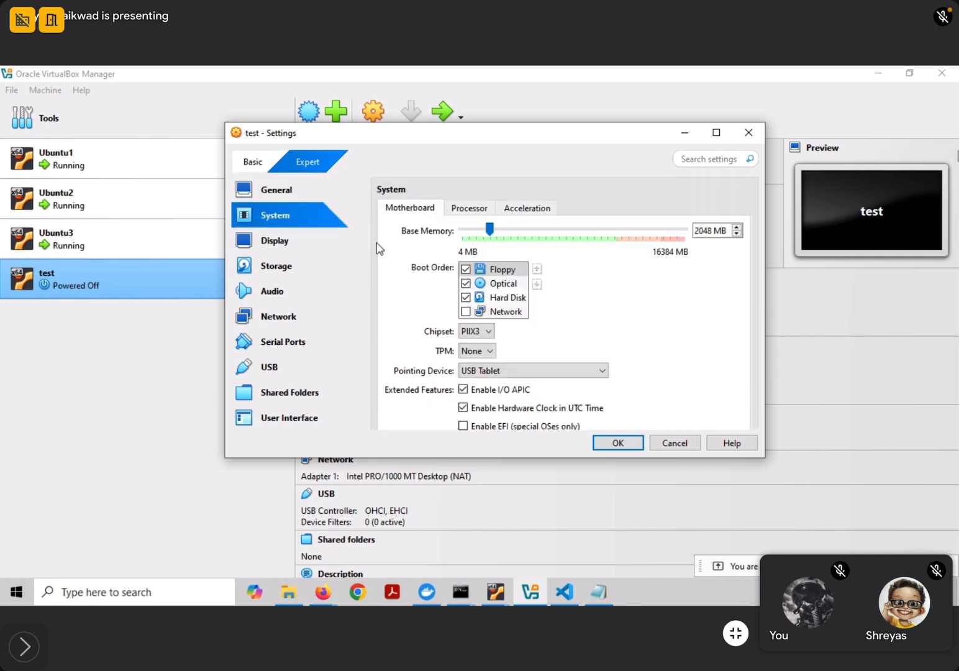
{"action": "left_click", "coordinate": [282, 250]}
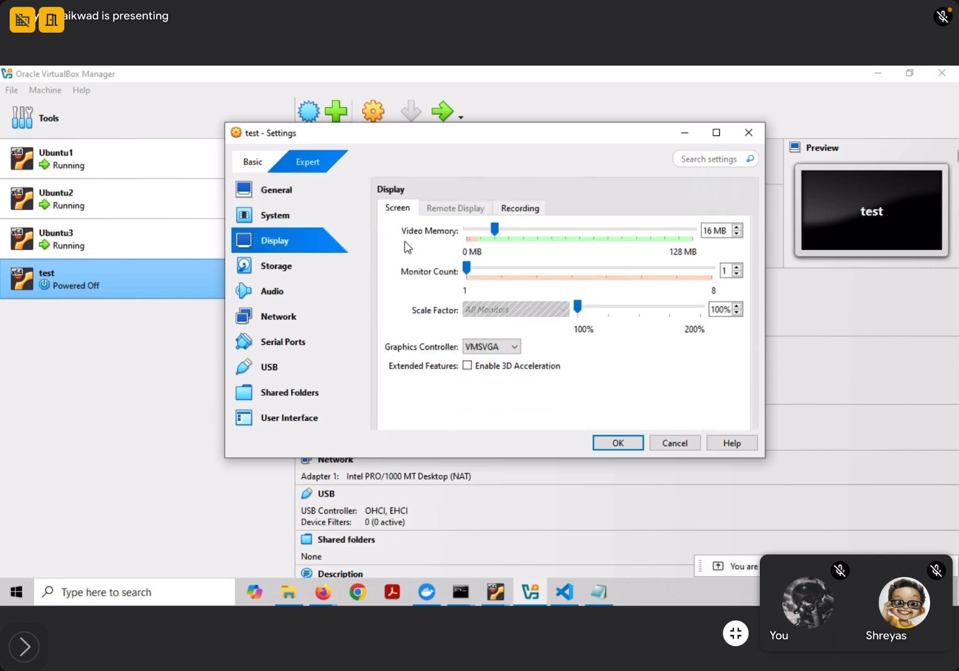
{"action": "left_click", "coordinate": [291, 268]}
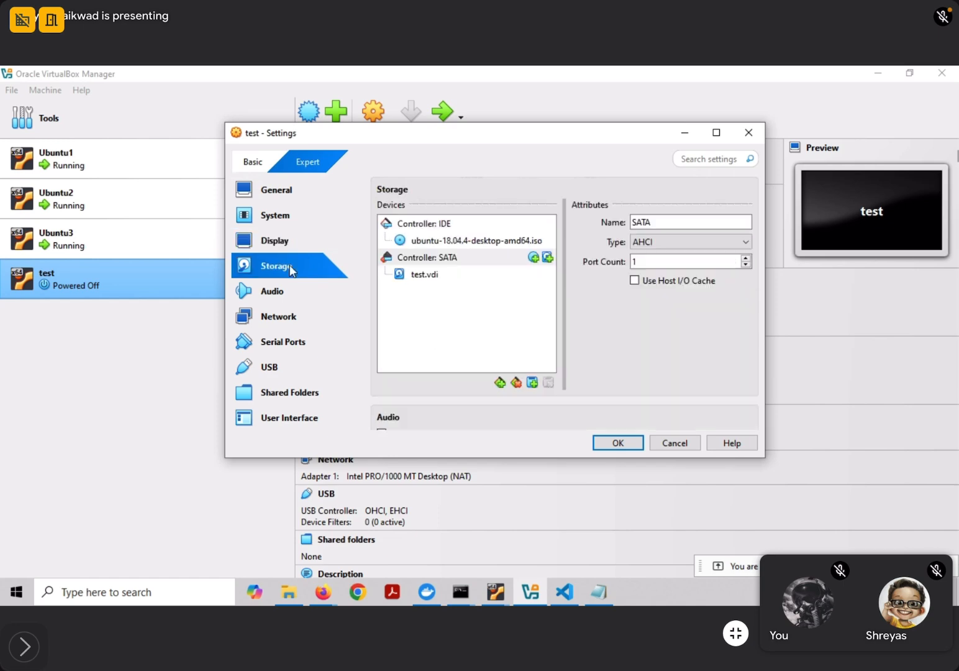
{"action": "left_click", "coordinate": [281, 291]}
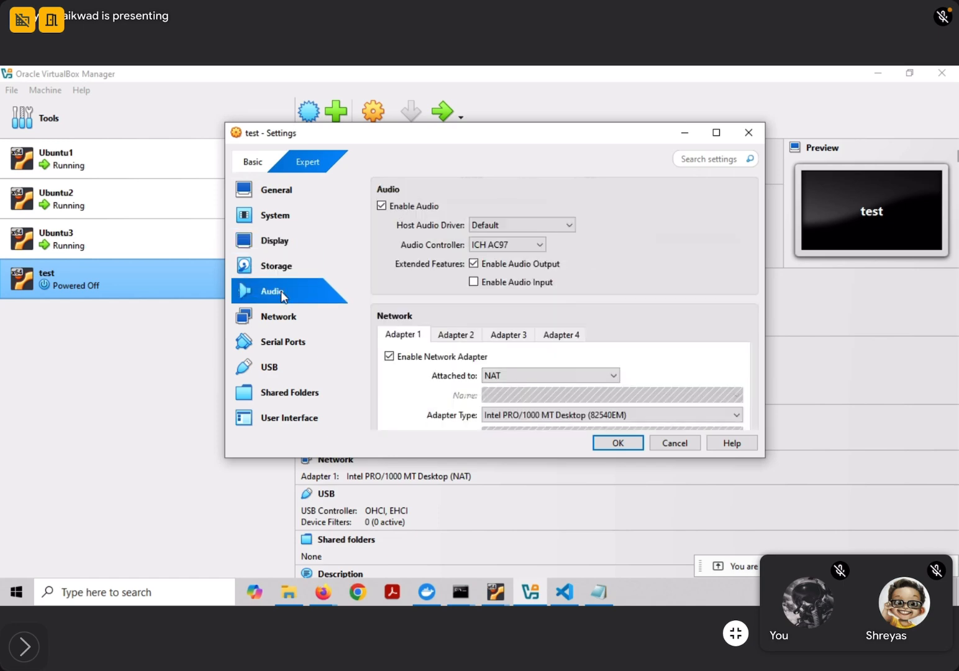
Attach Adapter 1 to Bridged Adapter with promiscuous mode Allow All
{"action": "scroll", "coordinate": [389, 288], "scroll_direction": "down", "scroll_amount": 2}
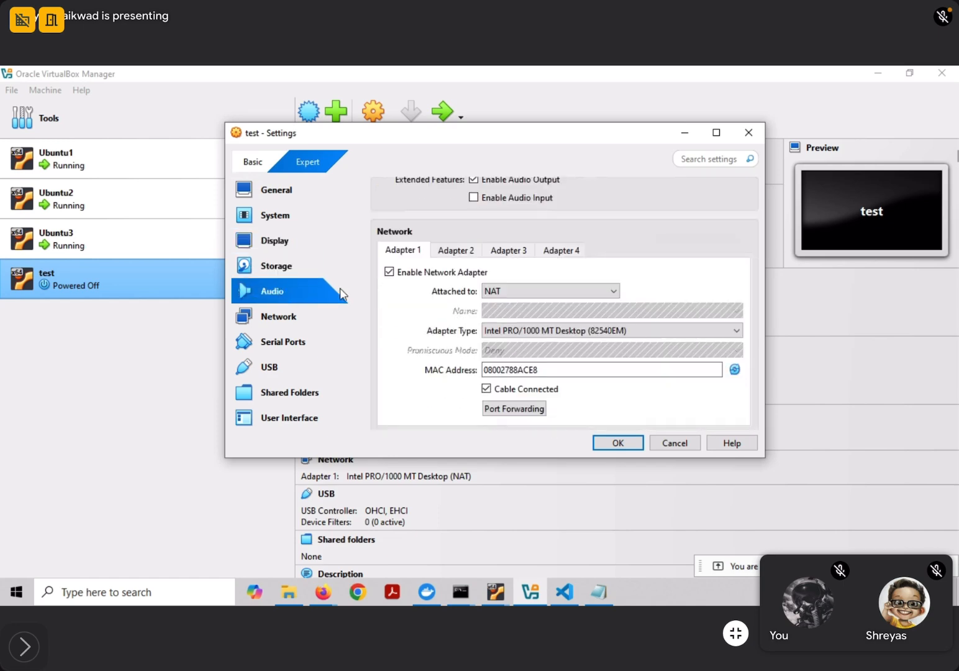
{"action": "left_click", "coordinate": [263, 318]}
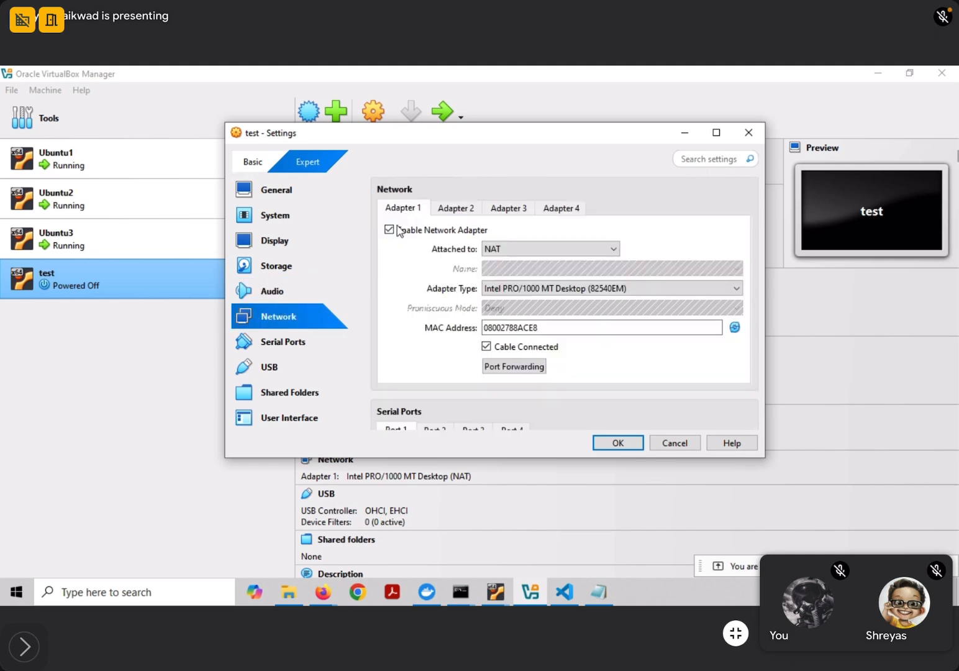
{"action": "left_click", "coordinate": [493, 249]}
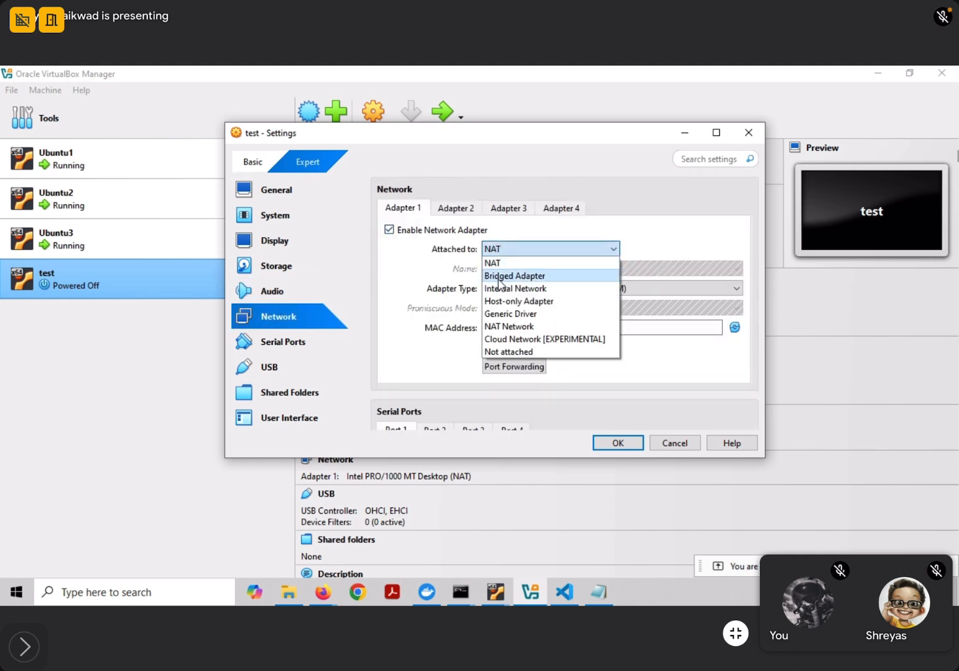
{"action": "key", "text": "Escape"}
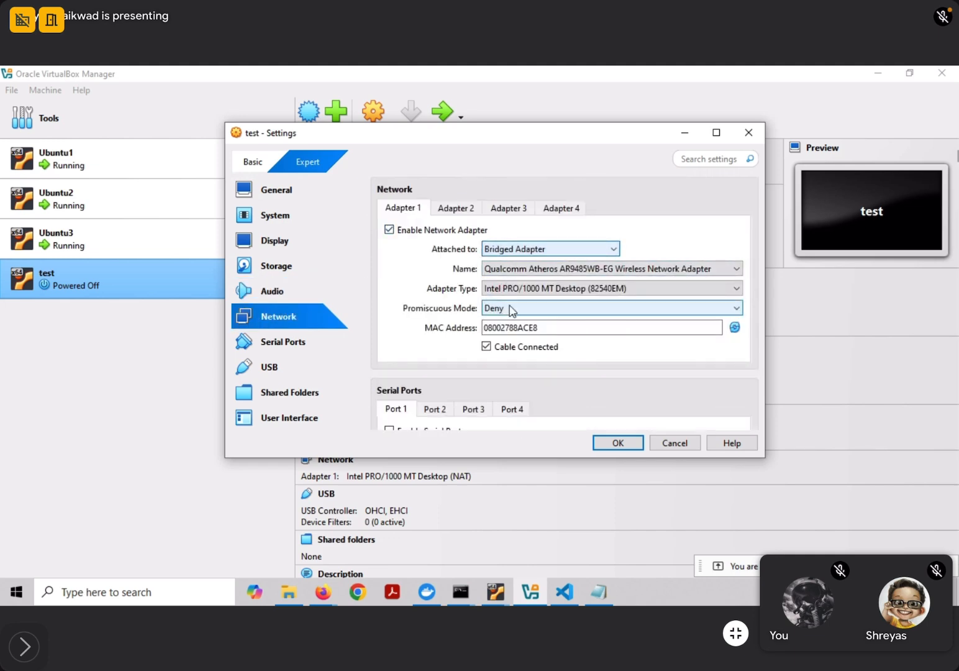
{"action": "left_click", "coordinate": [508, 308]}
{"action": "left_click", "coordinate": [505, 348]}
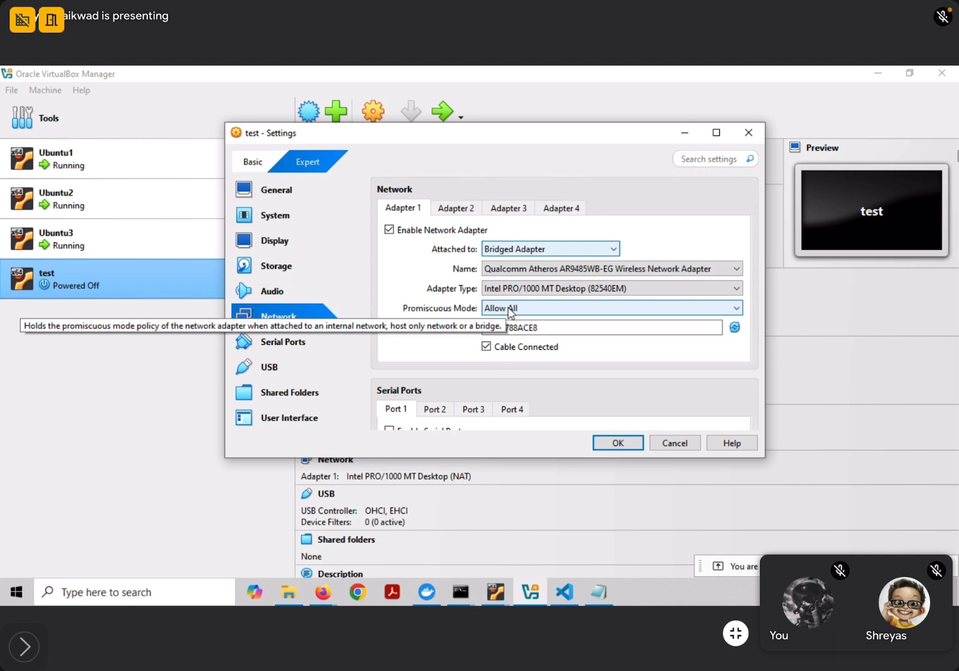
{"action": "left_click", "coordinate": [455, 210]}
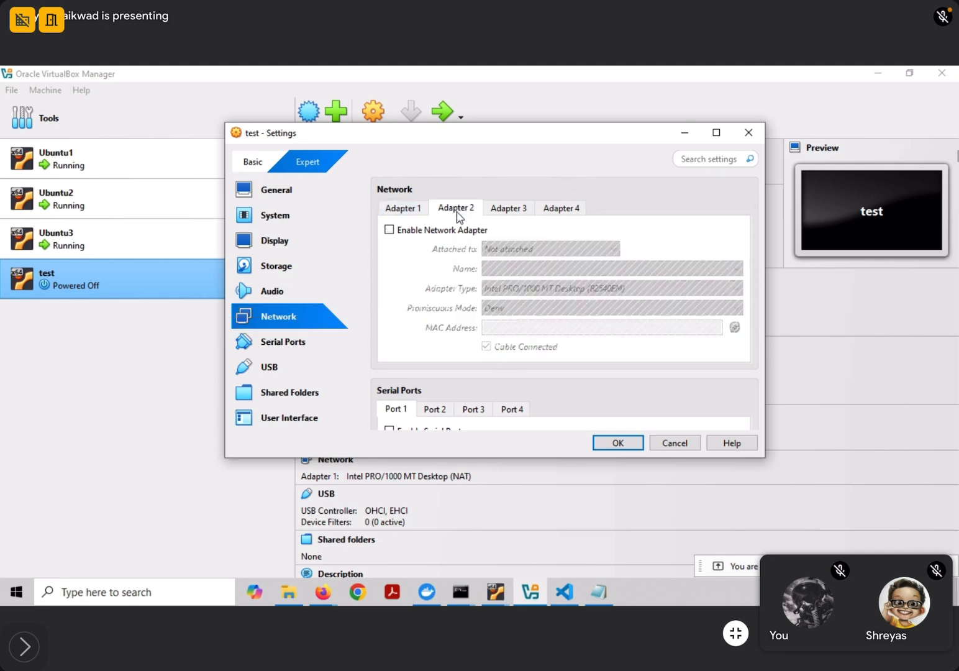
Enable Adapter 2 on Internal Network 'intnet' with promiscuous mode Allow All
{"action": "left_click", "coordinate": [390, 230]}
{"action": "left_click", "coordinate": [537, 250]}
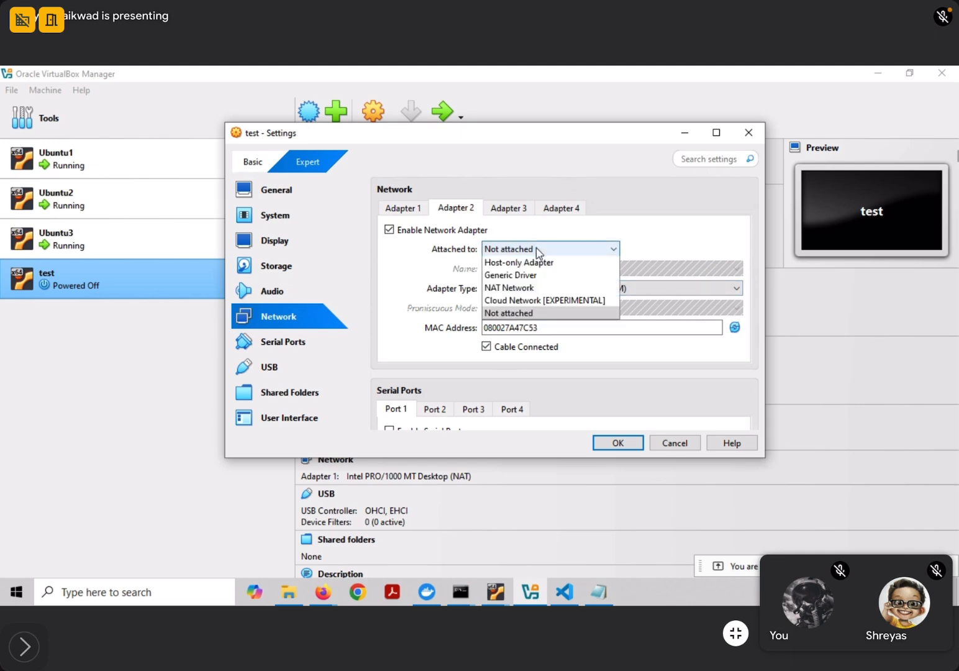
{"action": "left_click", "coordinate": [534, 287]}
{"action": "left_click", "coordinate": [503, 309]}
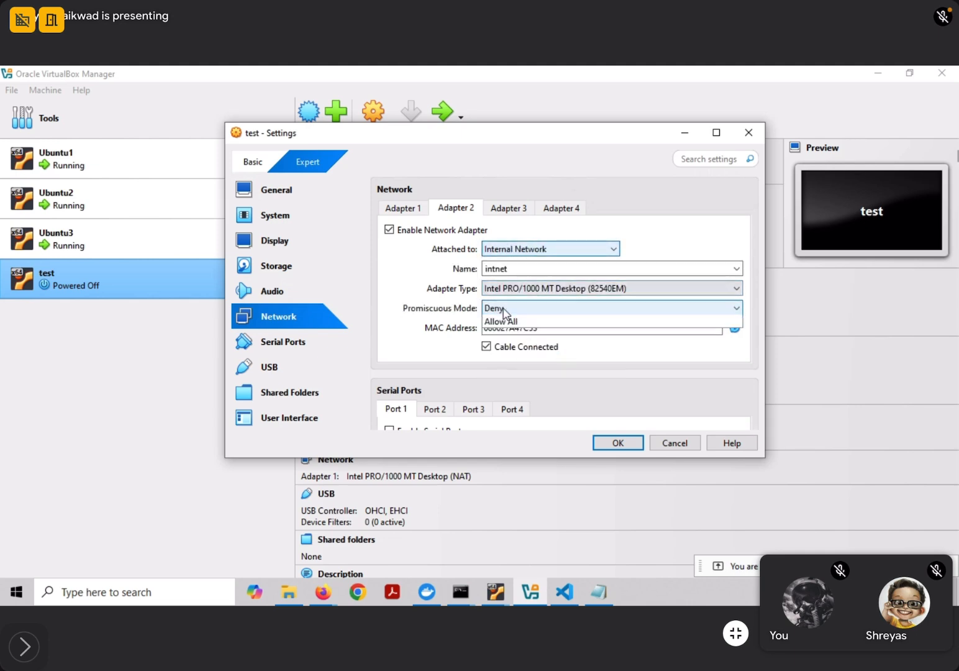
{"action": "left_click", "coordinate": [502, 346]}
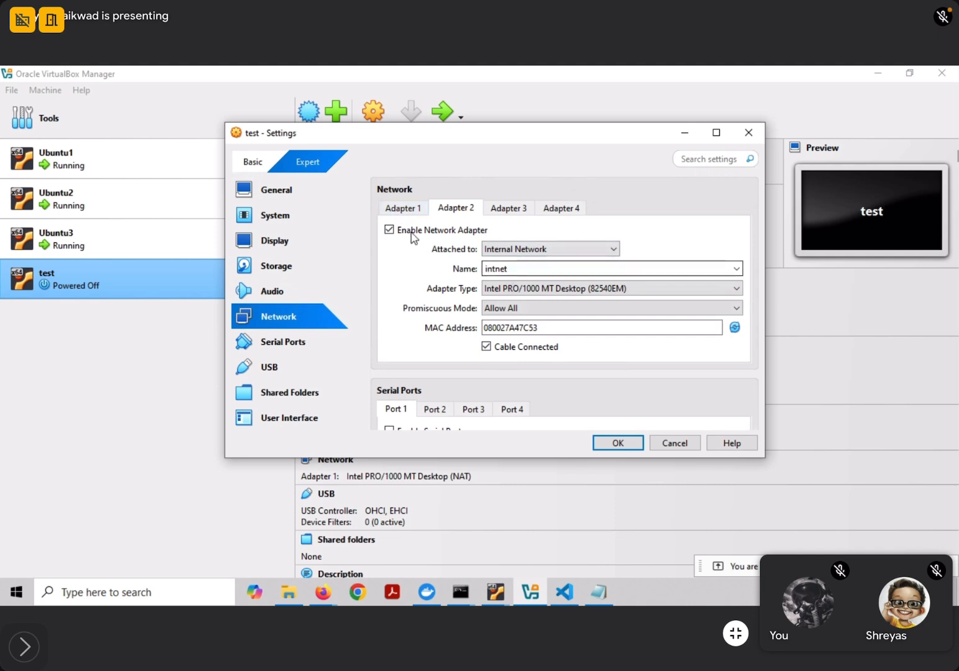
{"action": "left_click", "coordinate": [409, 211]}
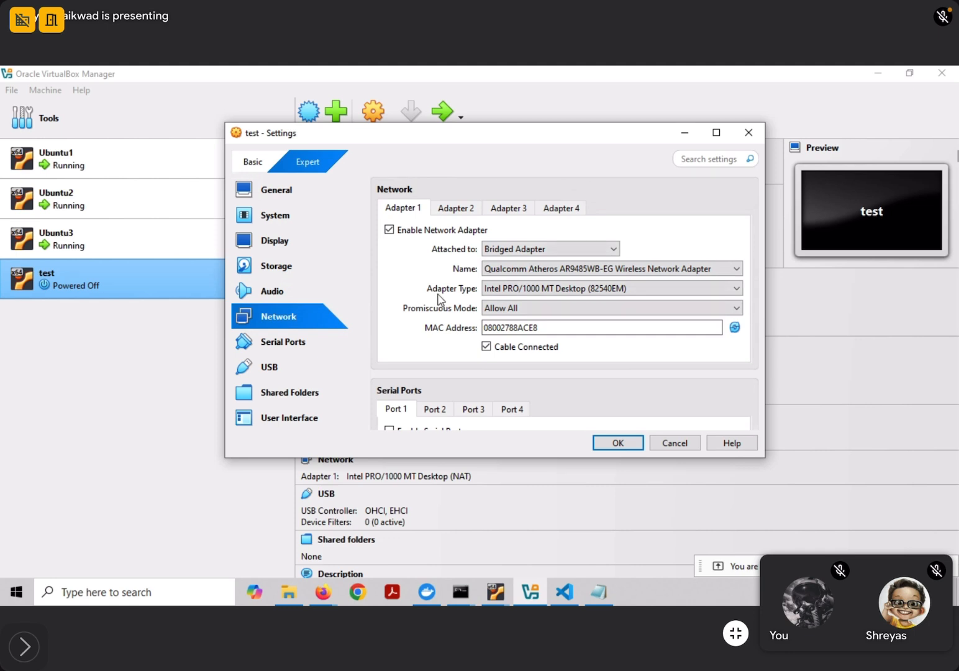
Recheck both adapters, browse Serial Ports, USB, Shared Folders and User Interface, then save
{"action": "left_click", "coordinate": [458, 209]}
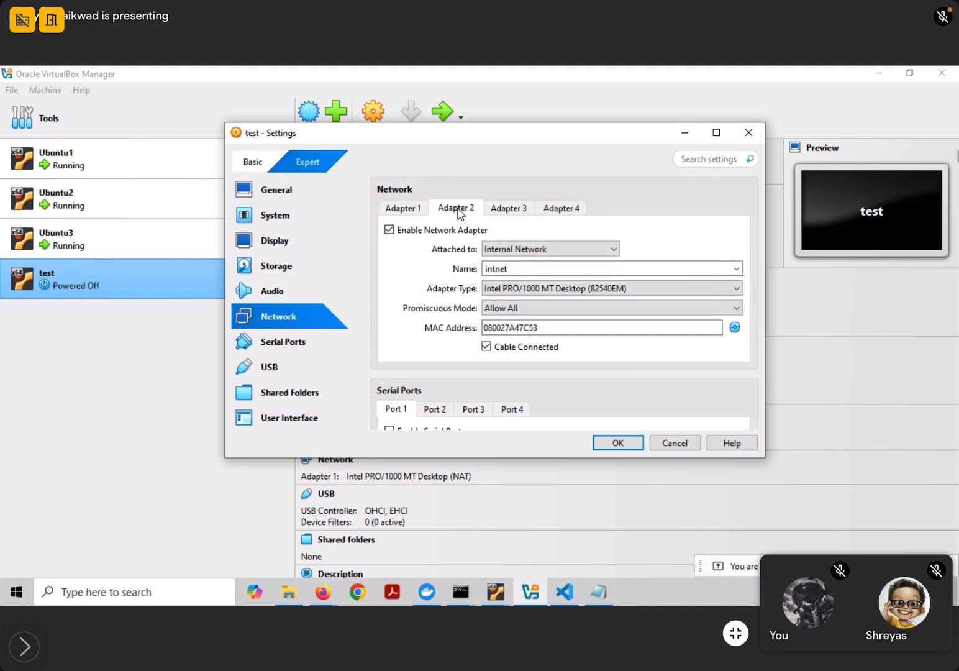
{"action": "left_click", "coordinate": [399, 209]}
{"action": "left_click", "coordinate": [292, 345]}
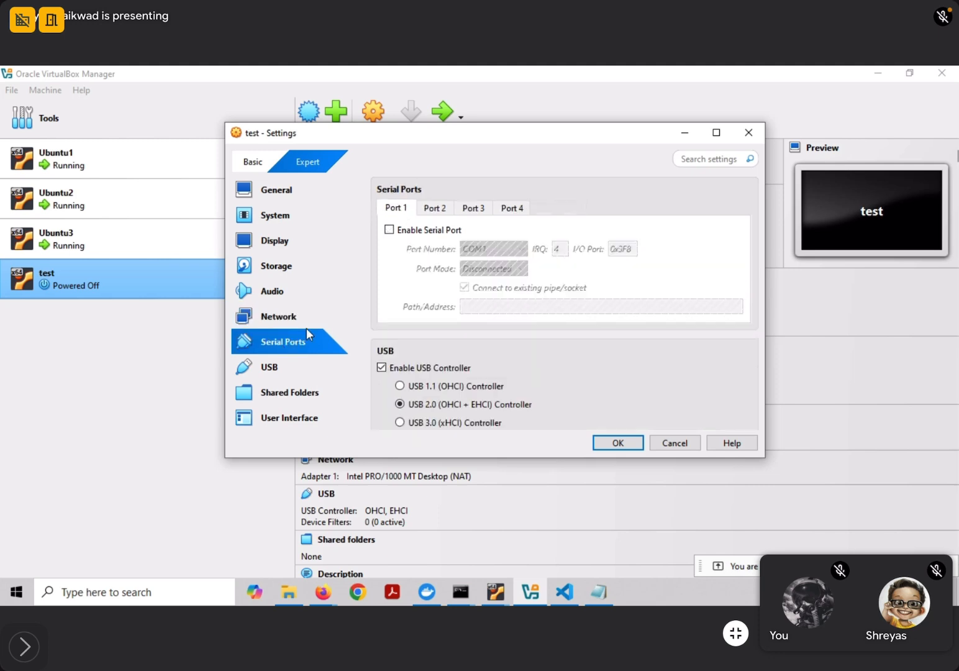
{"action": "scroll", "coordinate": [426, 266], "scroll_direction": "down", "scroll_amount": 3}
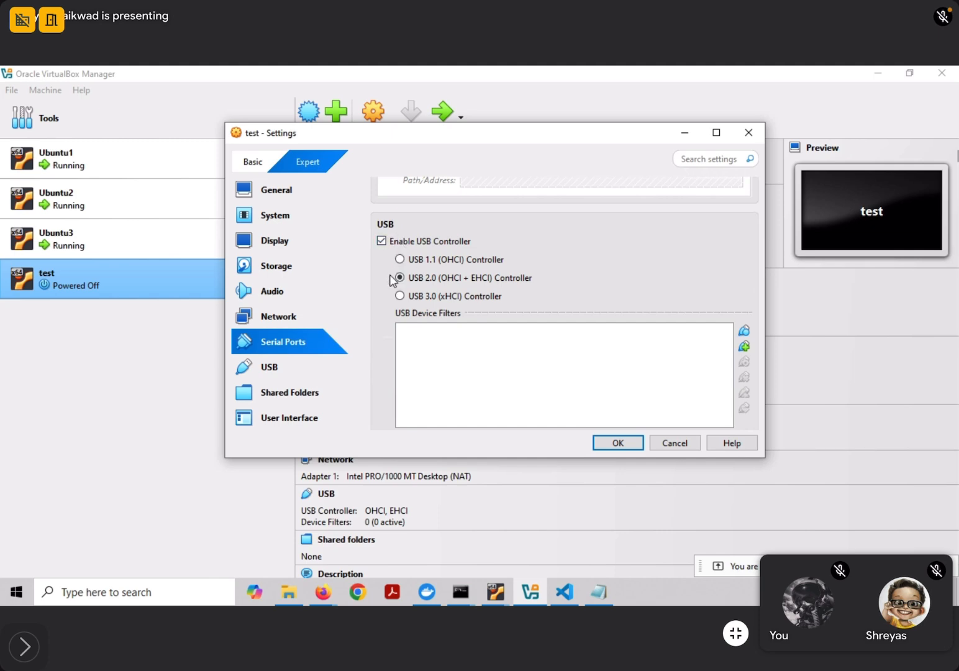
{"action": "left_click", "coordinate": [282, 371]}
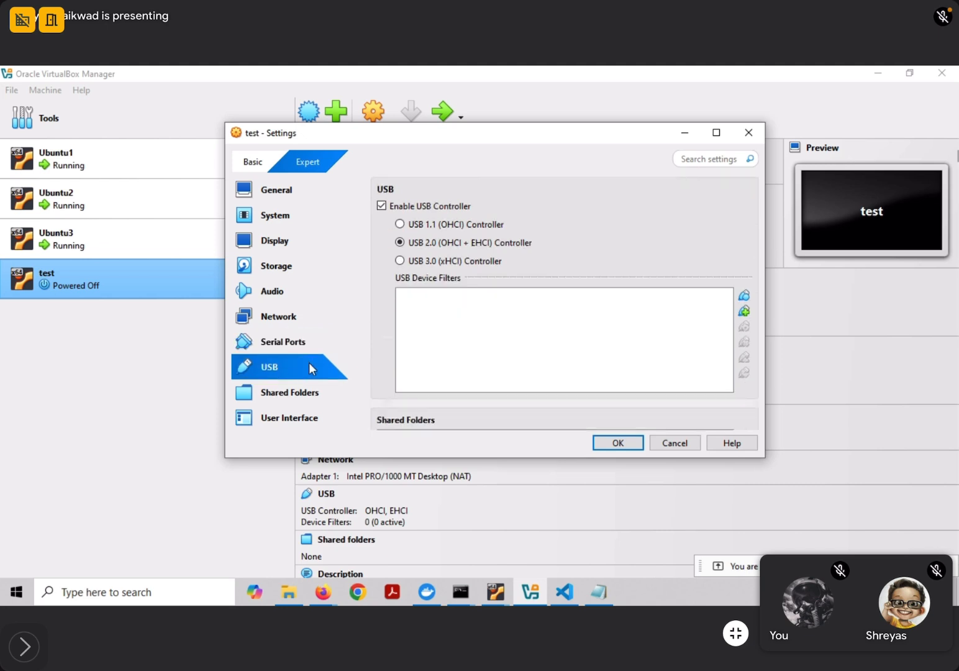
{"action": "left_click", "coordinate": [301, 396]}
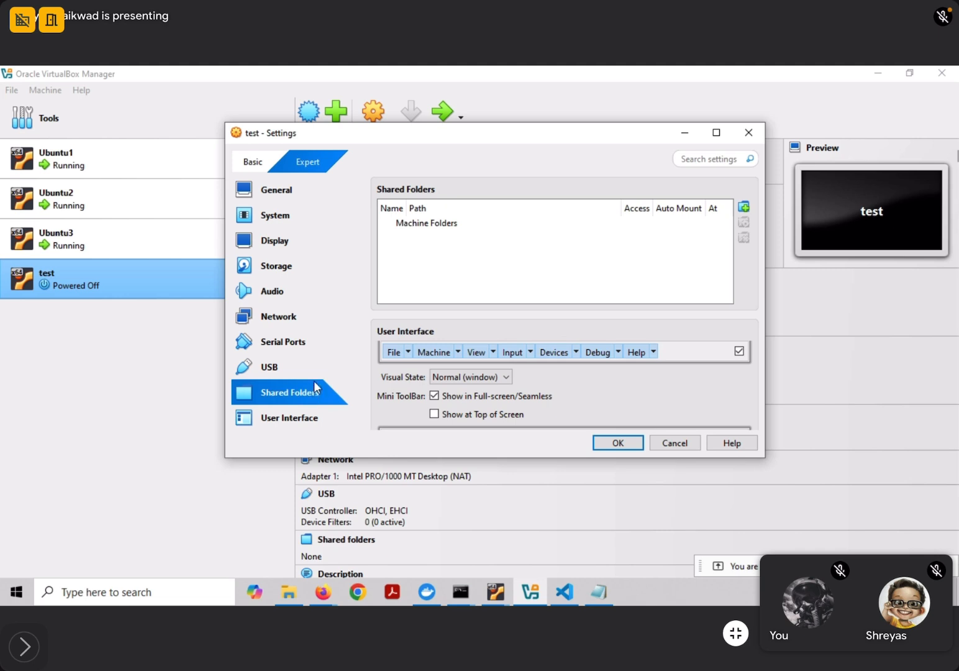
{"action": "left_click", "coordinate": [279, 420]}
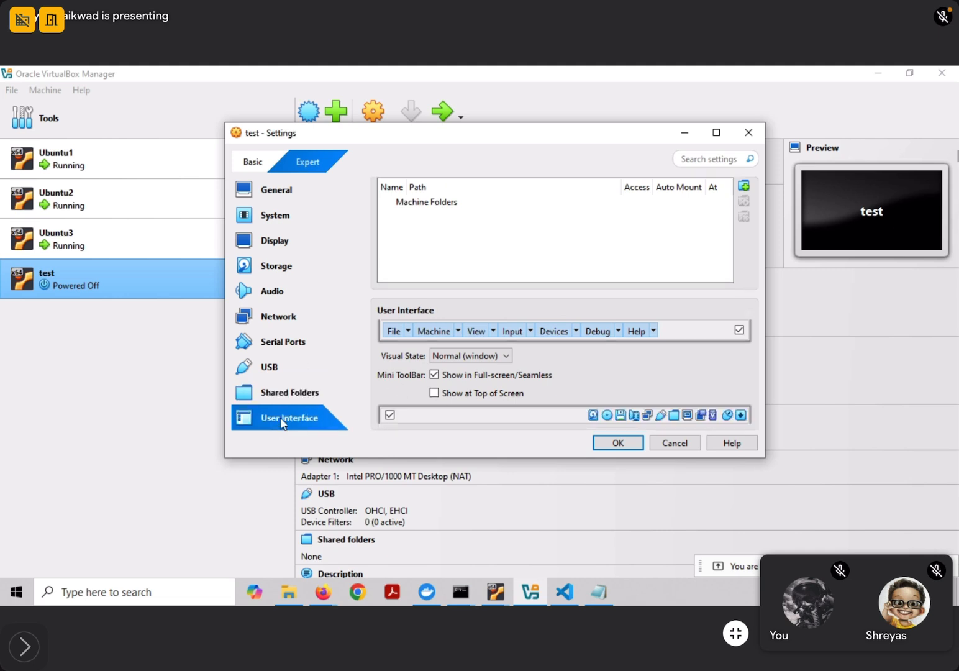
{"action": "left_click", "coordinate": [615, 443]}
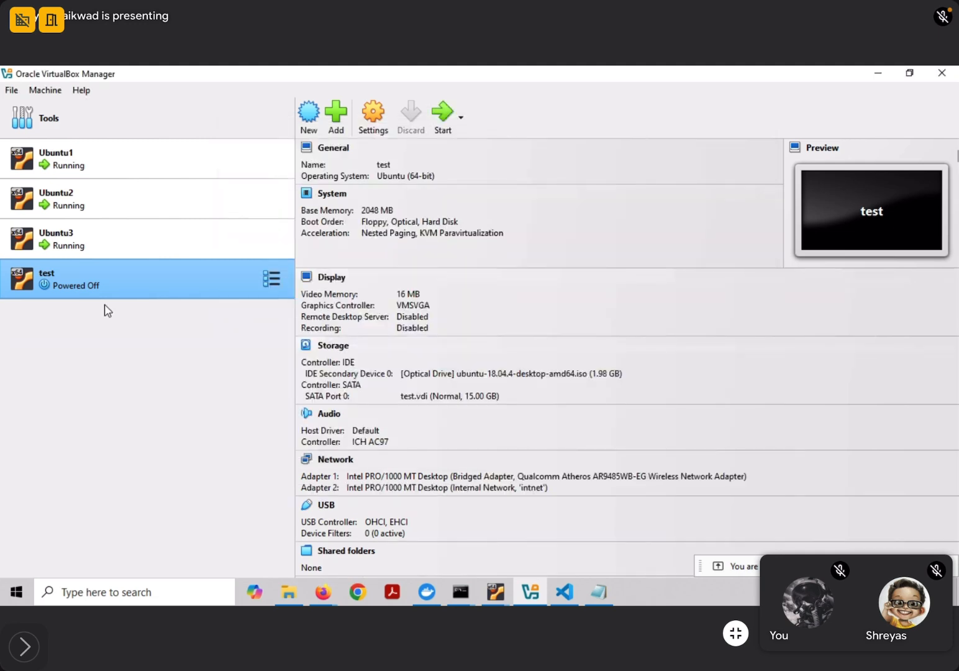
Start the test virtual machine from the Manager toolbar
{"action": "left_click", "coordinate": [442, 128]}
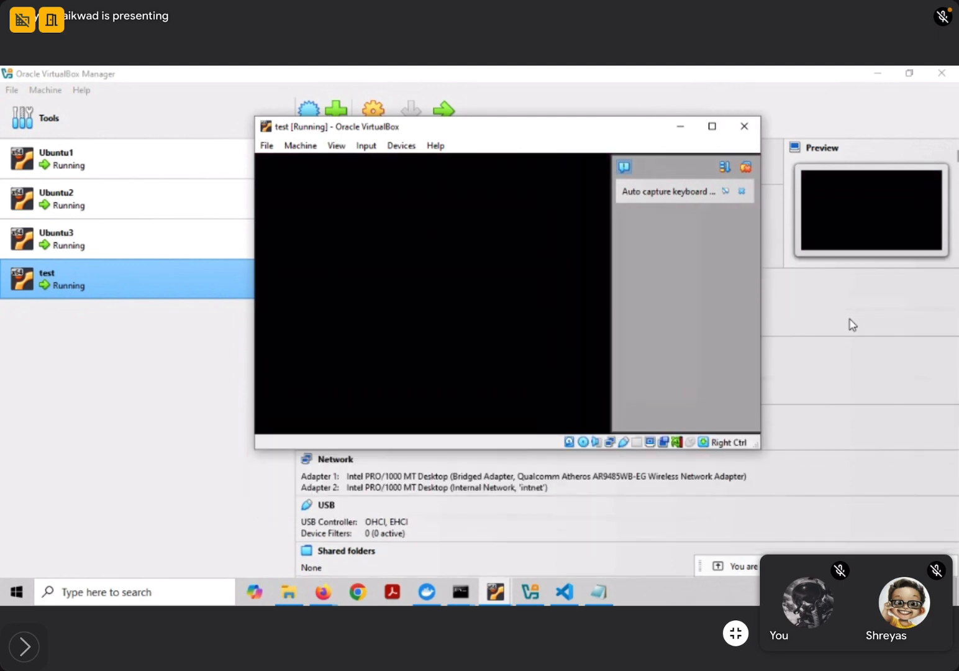
Maximize the test VM's window and close both notification panels while Ubuntu boots
{"action": "left_click", "coordinate": [713, 126]}
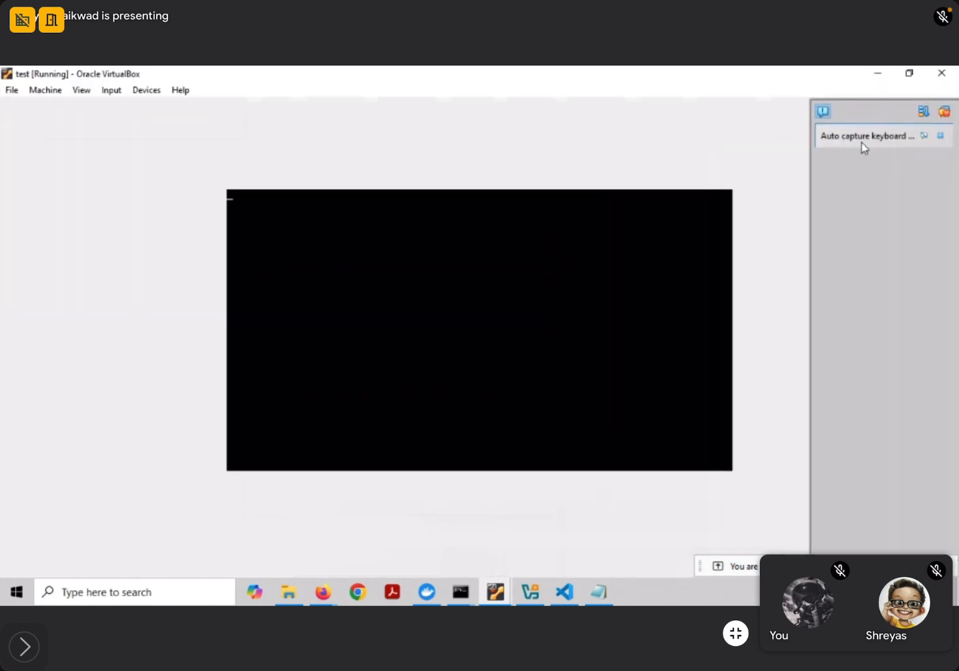
{"action": "left_click", "coordinate": [945, 112]}
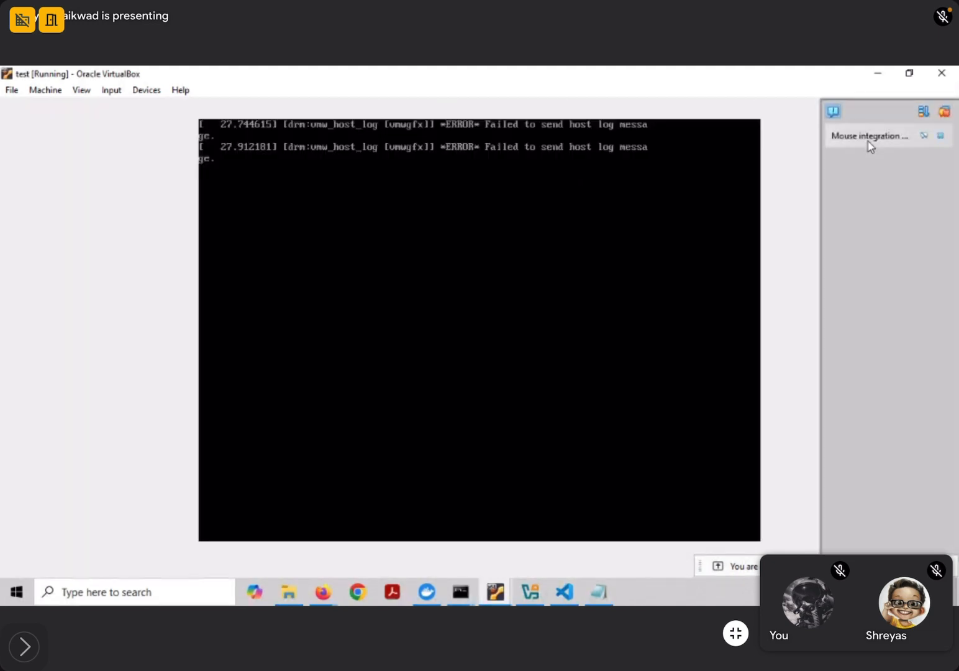
{"action": "left_click", "coordinate": [945, 112]}
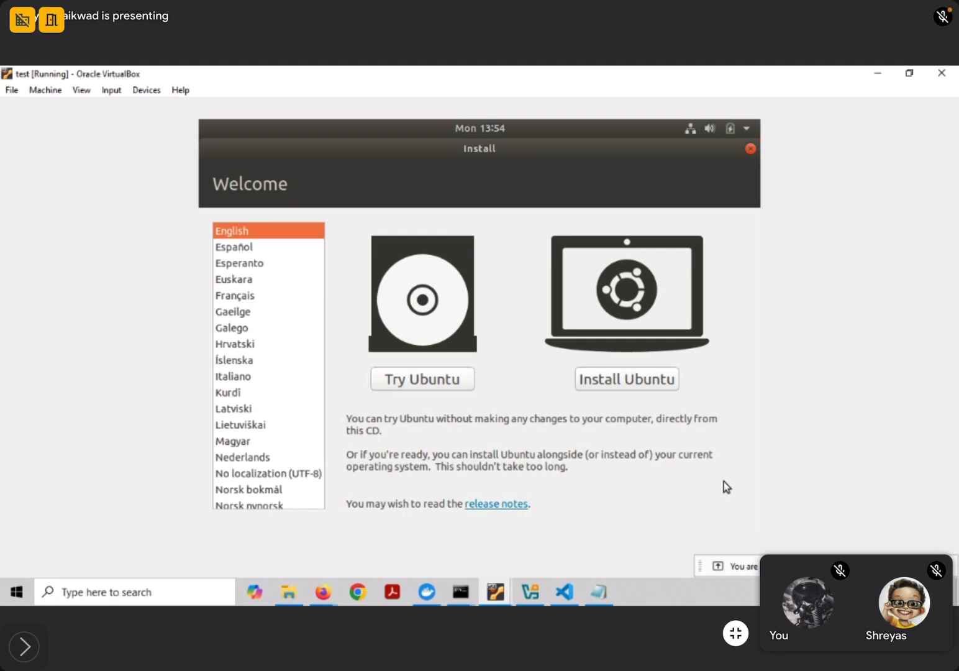
Start installing Ubuntu with the English (US) keyboard and Normal installation, keeping Download updates enabled
{"action": "left_click", "coordinate": [629, 386]}
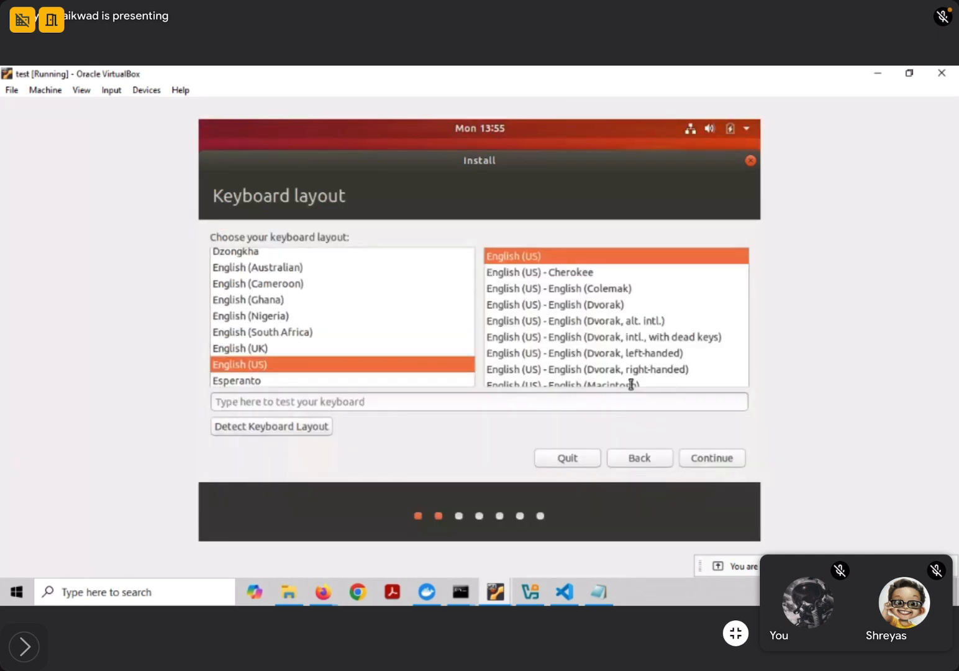
{"action": "left_click", "coordinate": [718, 460]}
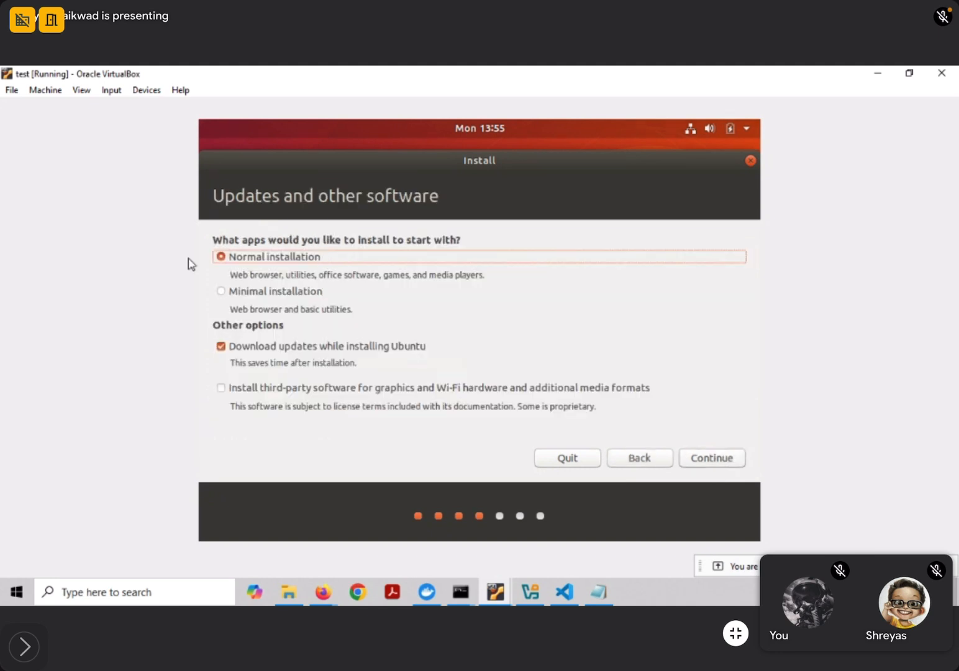
{"action": "left_click", "coordinate": [220, 347]}
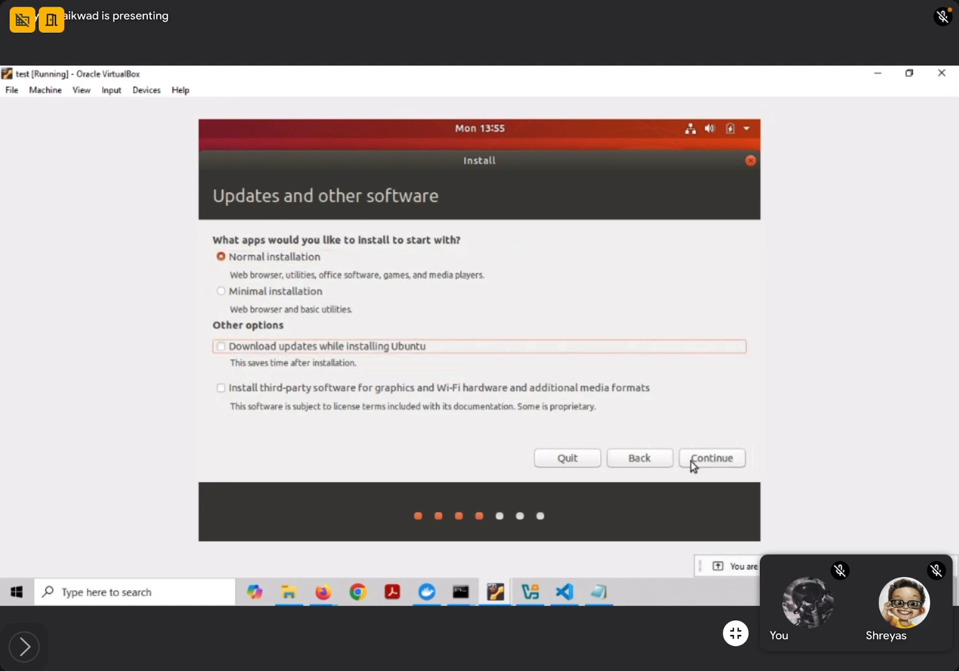
{"action": "left_click", "coordinate": [219, 348]}
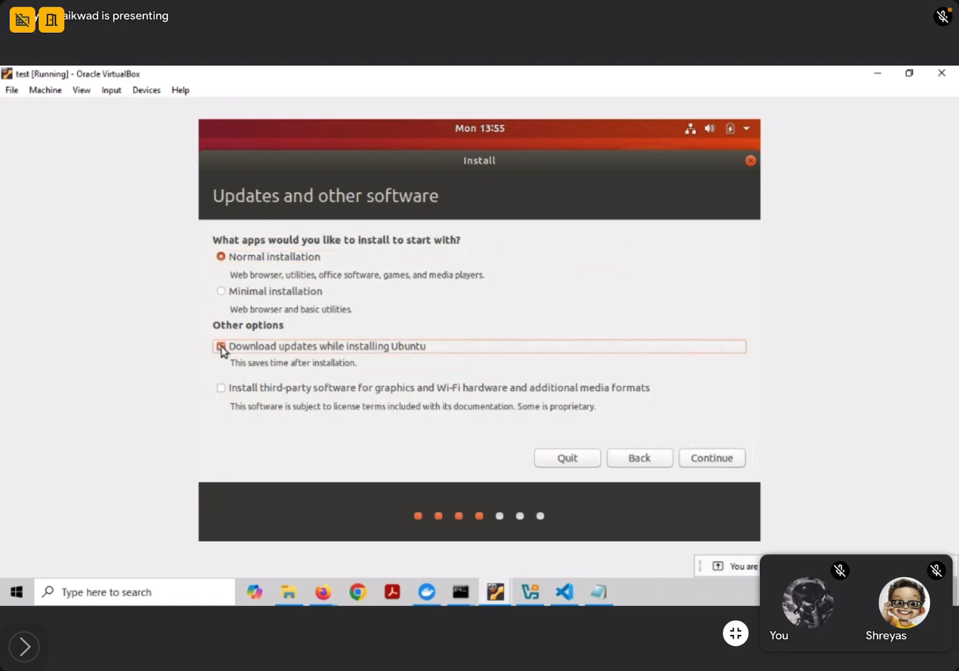
{"action": "left_click", "coordinate": [711, 460]}
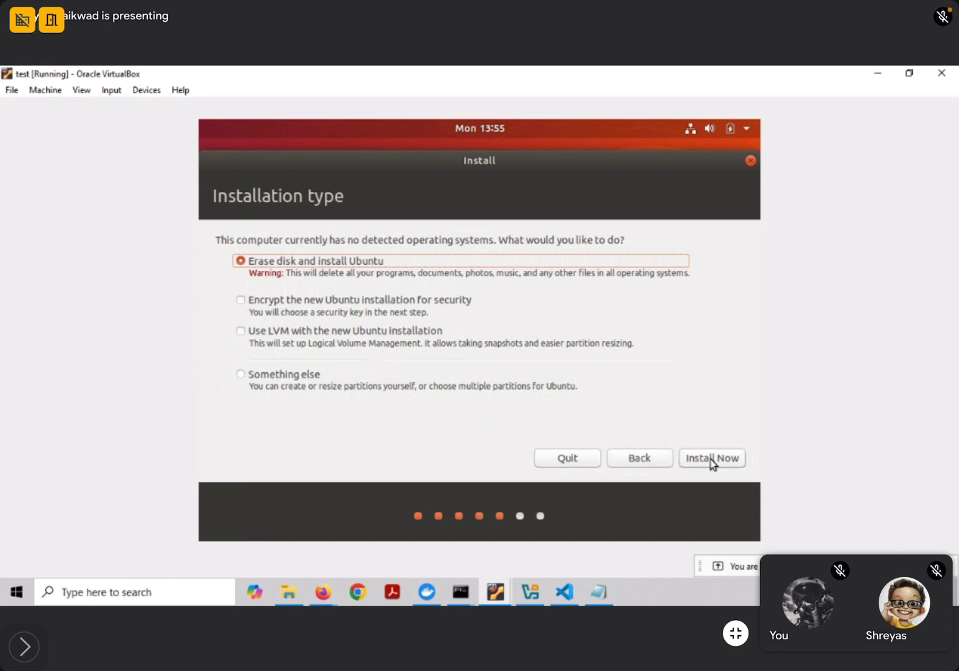
Choose Erase disk and install Ubuntu, confirm the disk changes, and accept Kolkata as the location
{"action": "left_click", "coordinate": [711, 460]}
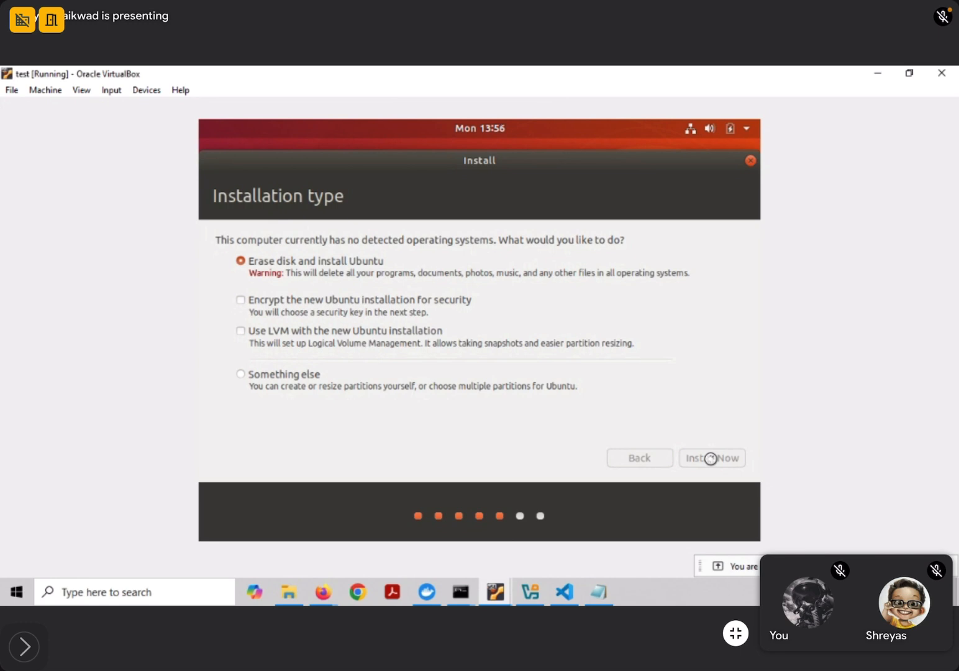
{"action": "left_click", "coordinate": [730, 416]}
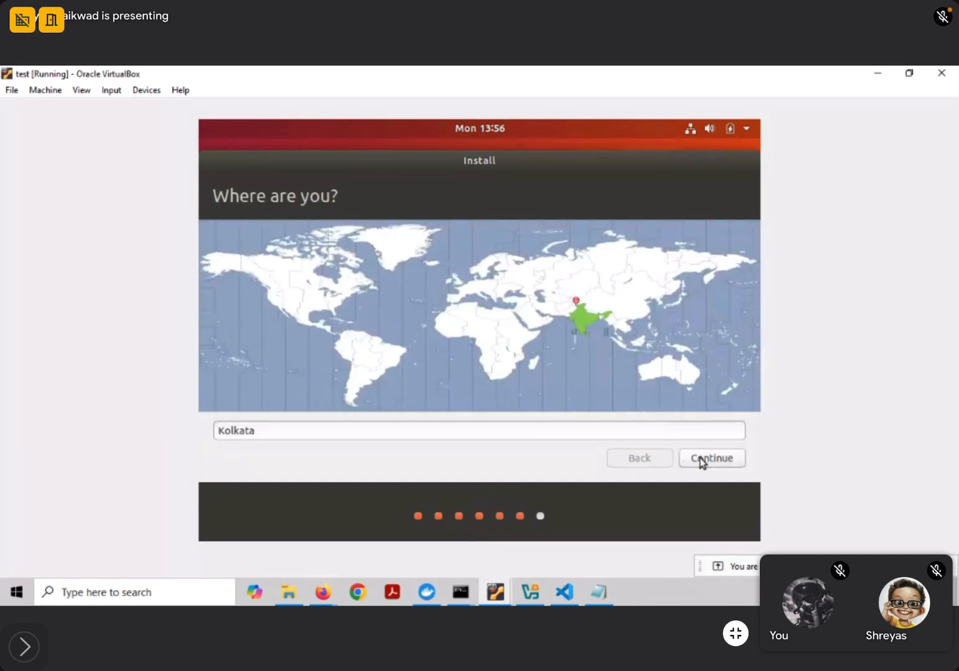
{"action": "left_click", "coordinate": [702, 459]}
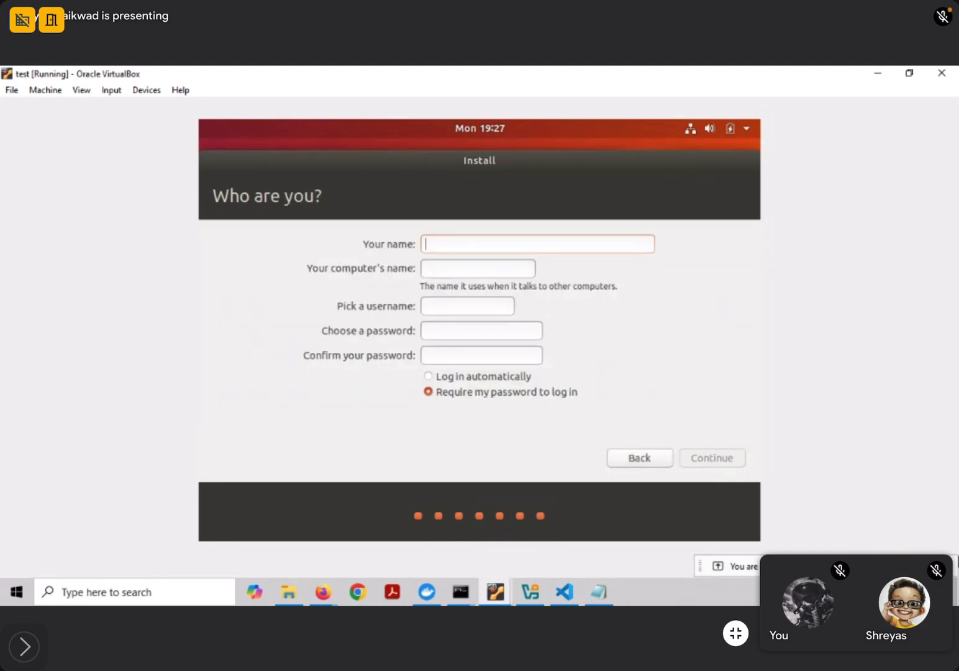
Enter 'test' as the name and trim the auto-filled computer name to 'test'
{"action": "type", "text": "test"}
{"action": "left_click", "coordinate": [520, 271]}
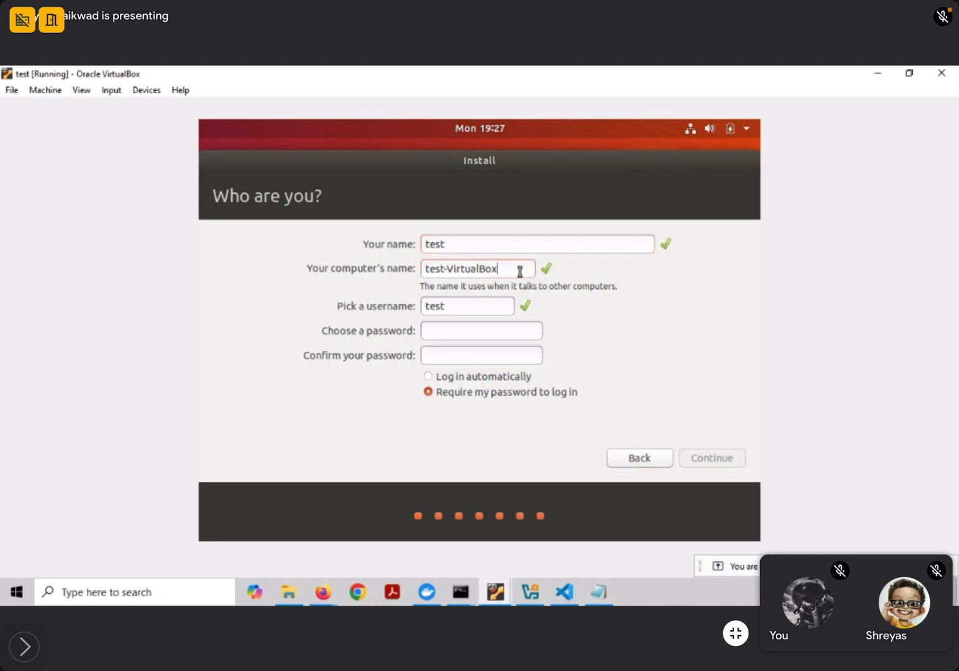
{"action": "key", "text": "BackSpace"}
{"action": "key", "text": "BackSpace"}
{"action": "key", "text": "BackSpace"}
{"action": "key", "text": "BackSpace"}
{"action": "key", "text": "BackSpace"}
{"action": "key", "text": "BackSpace"}
{"action": "key", "text": "BackSpace"}
{"action": "key", "text": "BackSpace"}
{"action": "key", "text": "BackSpace"}
{"action": "key", "text": "BackSpace"}
{"action": "key", "text": "BackSpace"}
Enter and confirm the account password, select Log in automatically, and continue
{"action": "left_click", "coordinate": [429, 330]}
{"action": "type", "text": "test"}
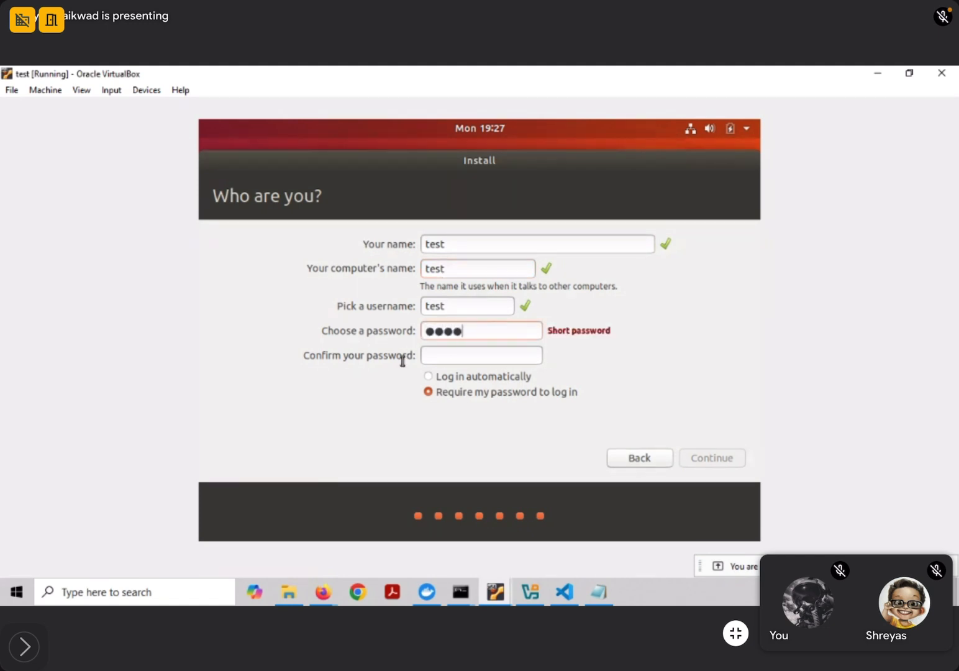
{"action": "left_click", "coordinate": [464, 357]}
{"action": "type", "text": "test"}
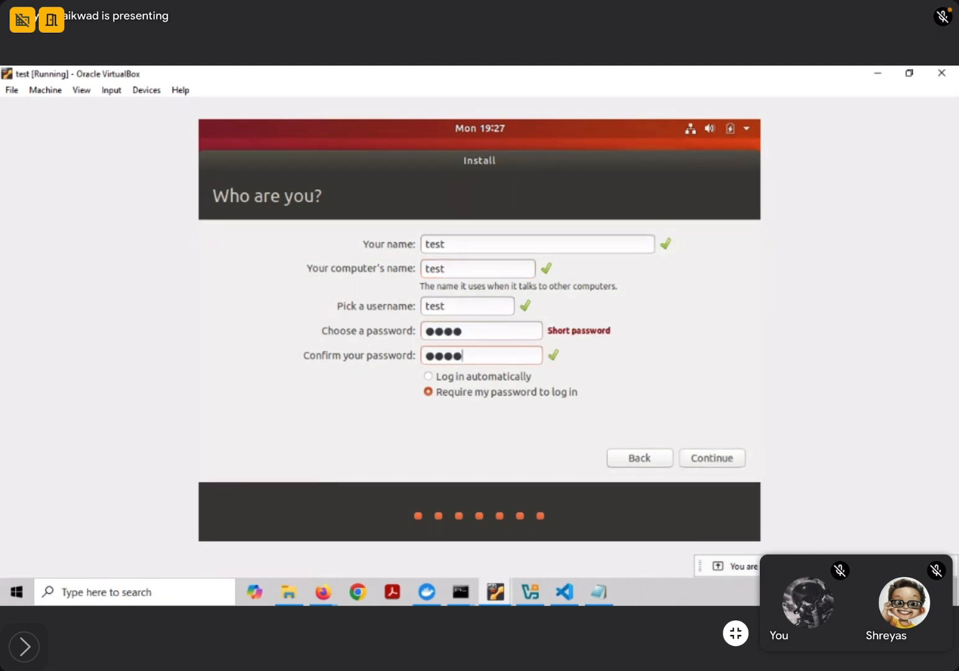
{"action": "left_click", "coordinate": [428, 378]}
{"action": "left_click", "coordinate": [715, 460]}
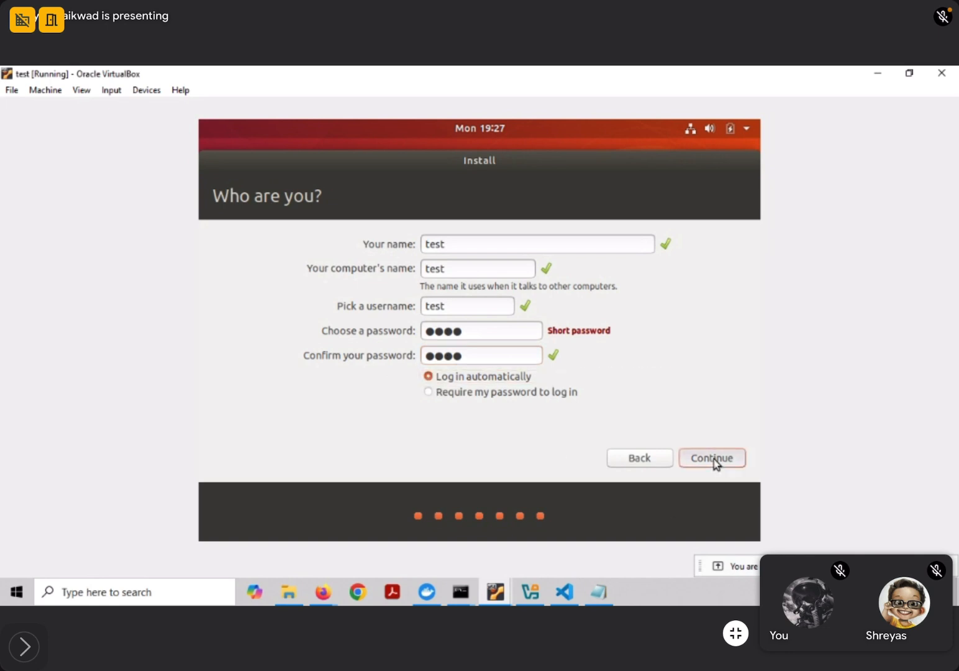